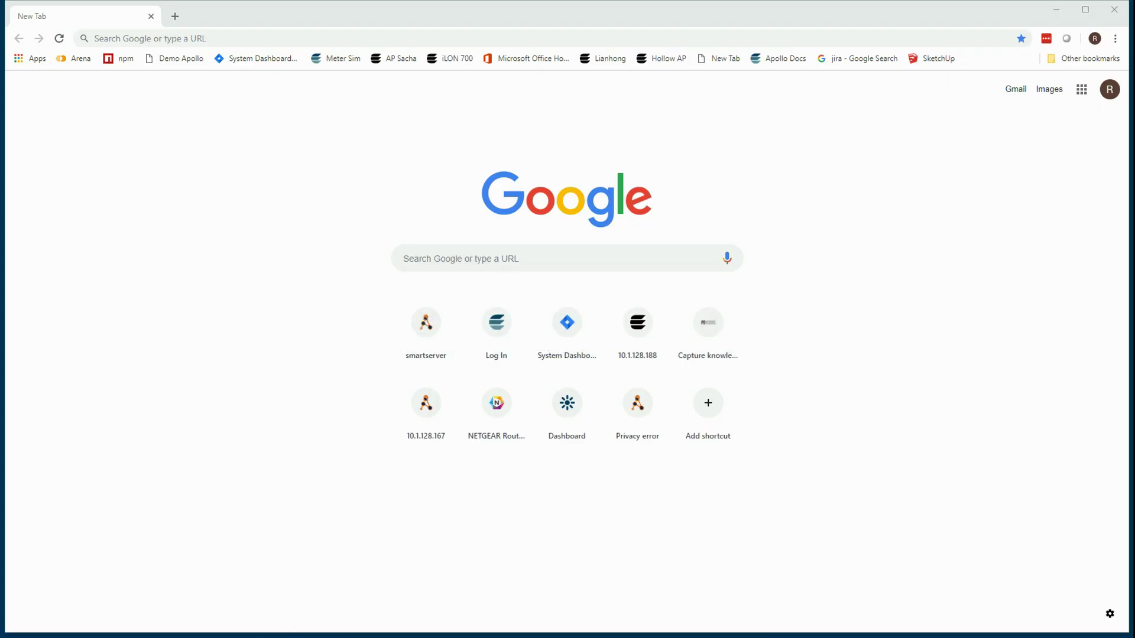
key(super+s)
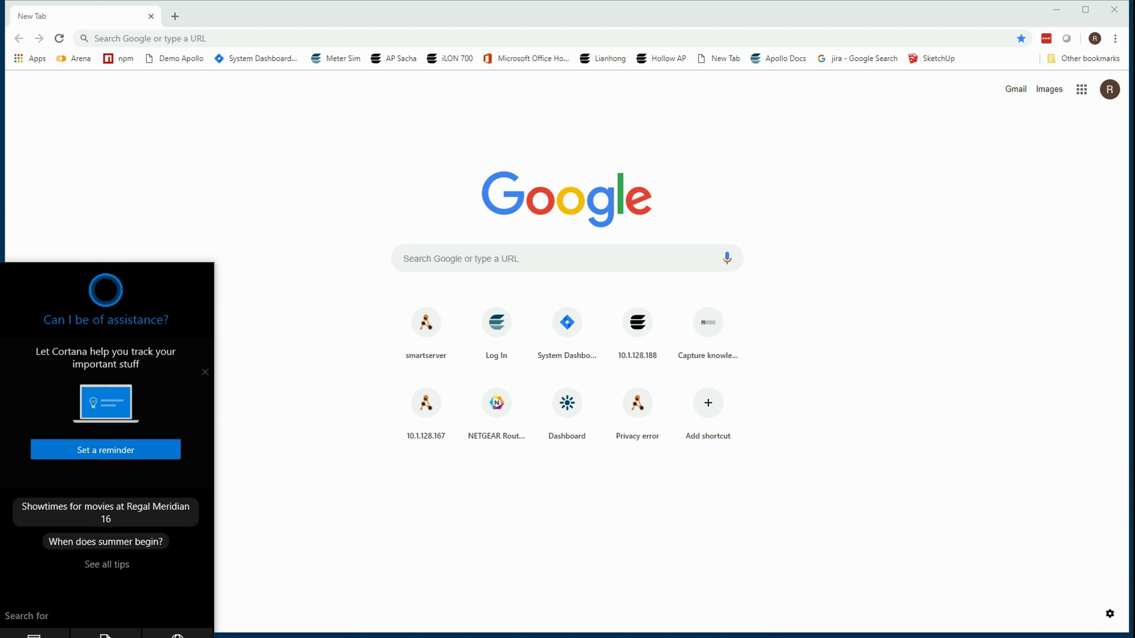
text(con)
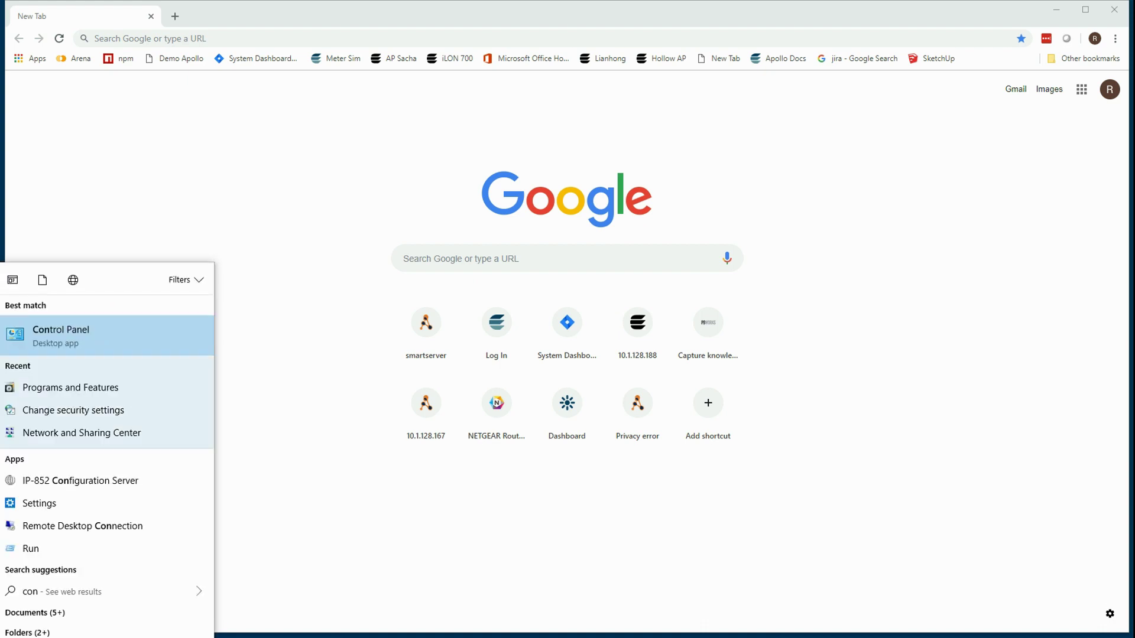
key(Return)
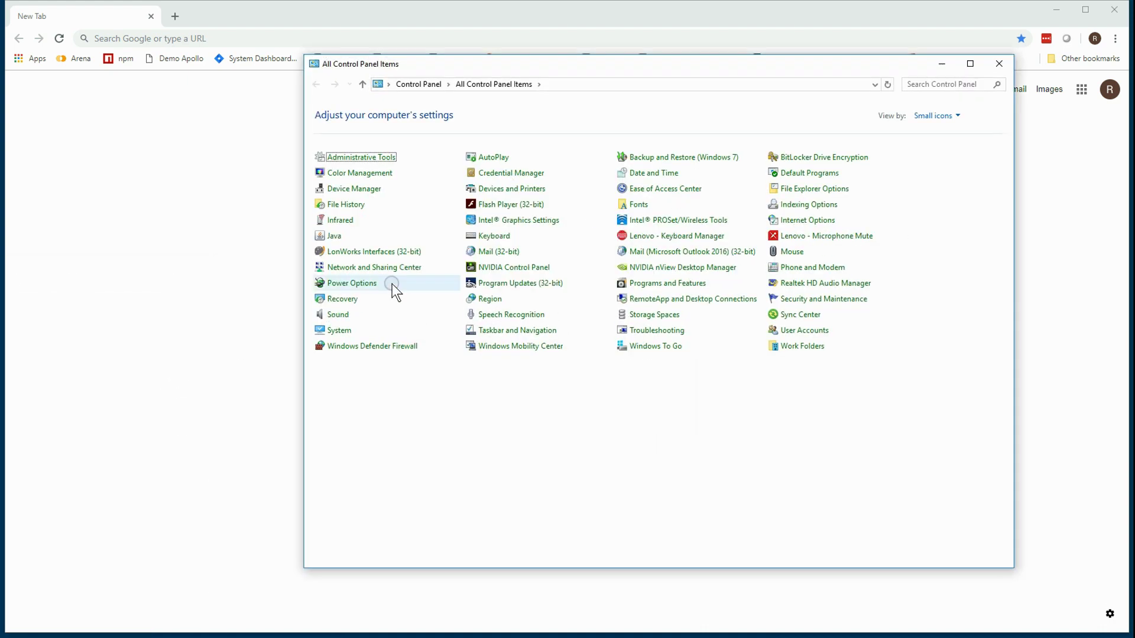
click(634, 285)
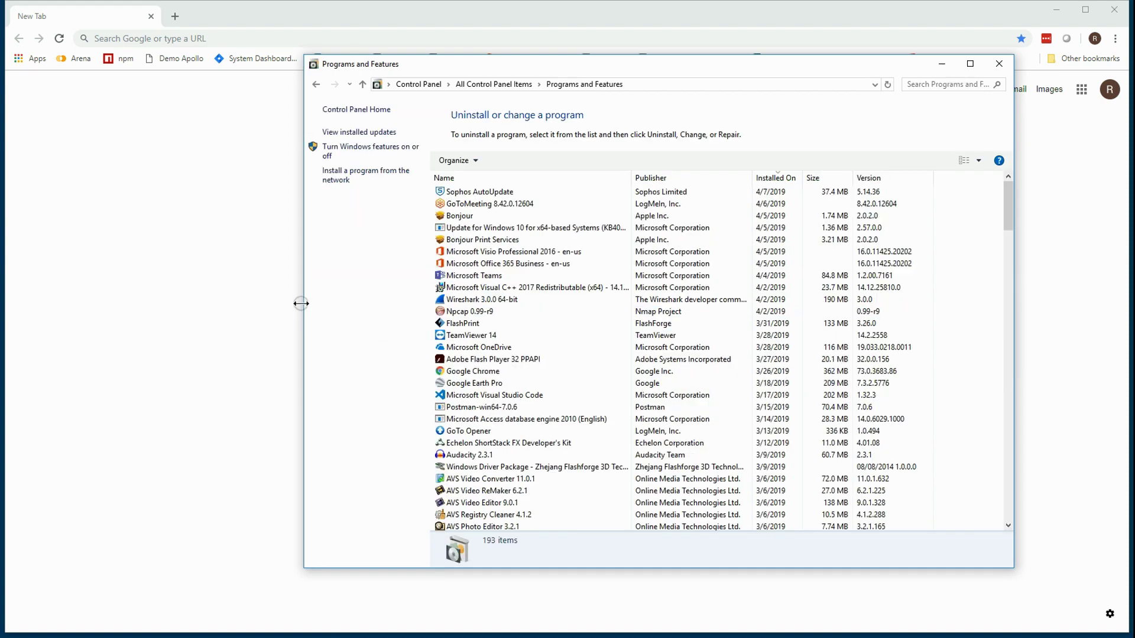
drag(301, 303, 216, 303)
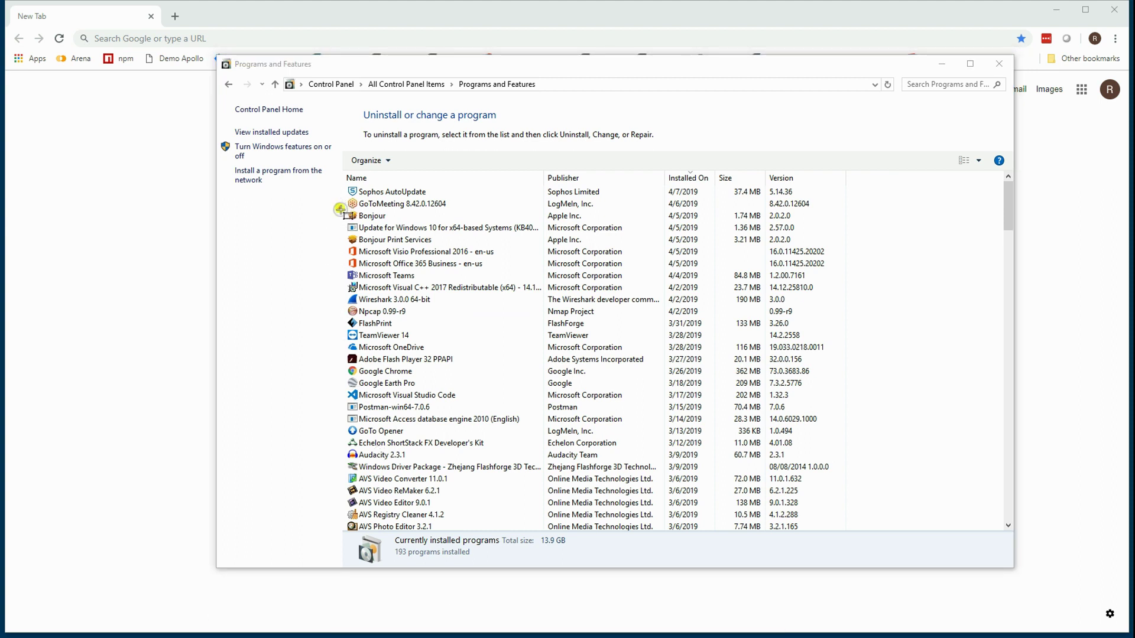
mouse_move(340, 208)
mouse_down()
mouse_move(500, 253)
mouse_move(811, 247)
mouse_up()
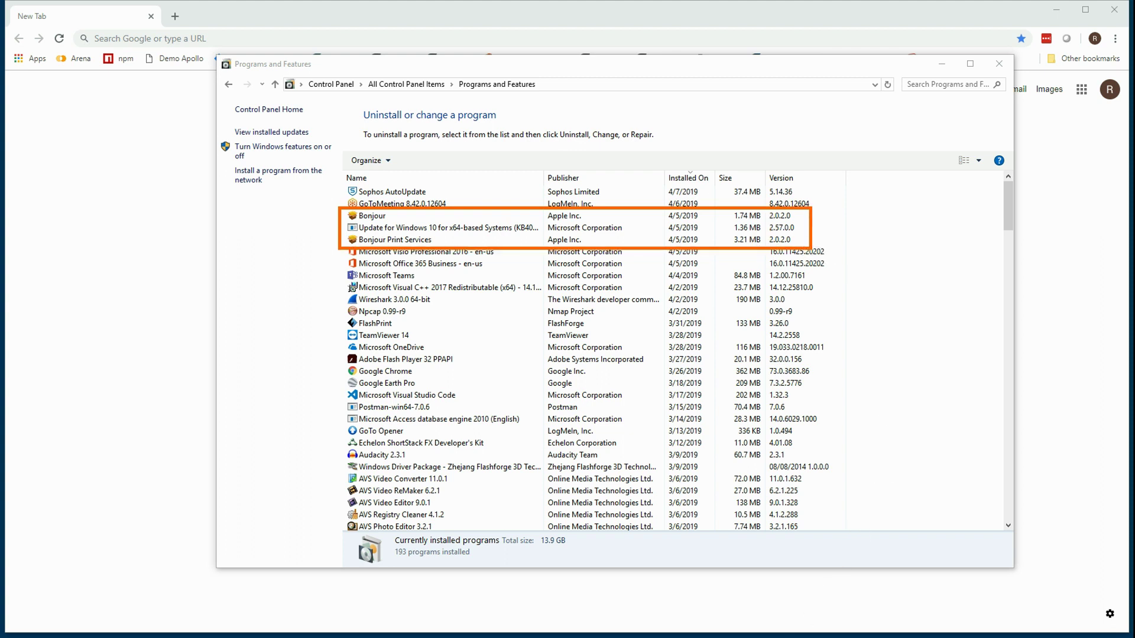
key(Escape)
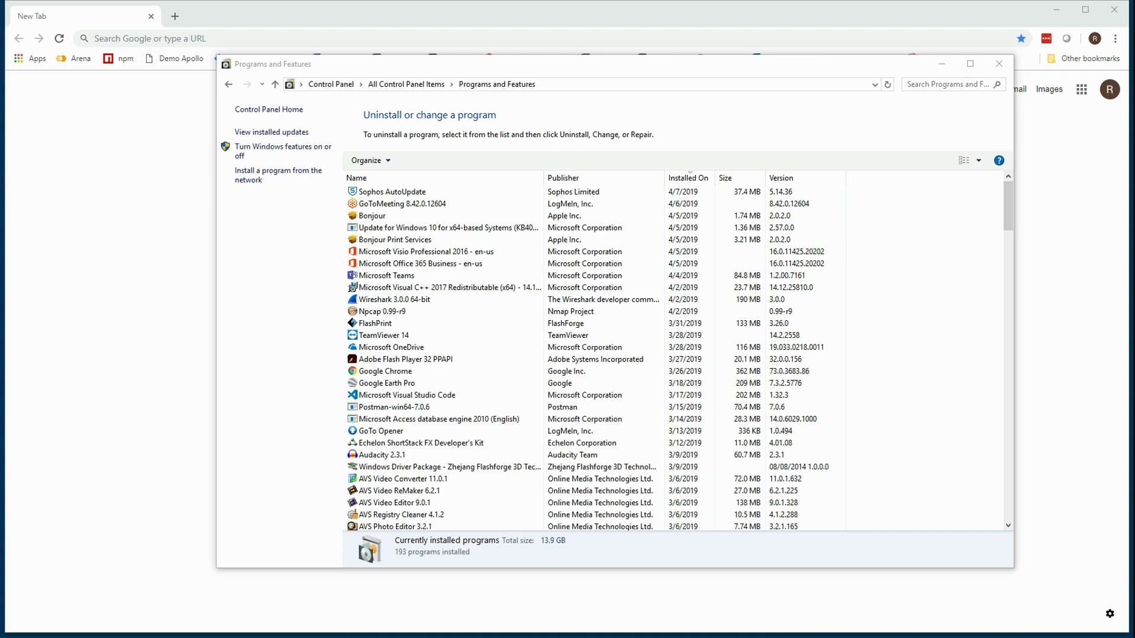
click(999, 63)
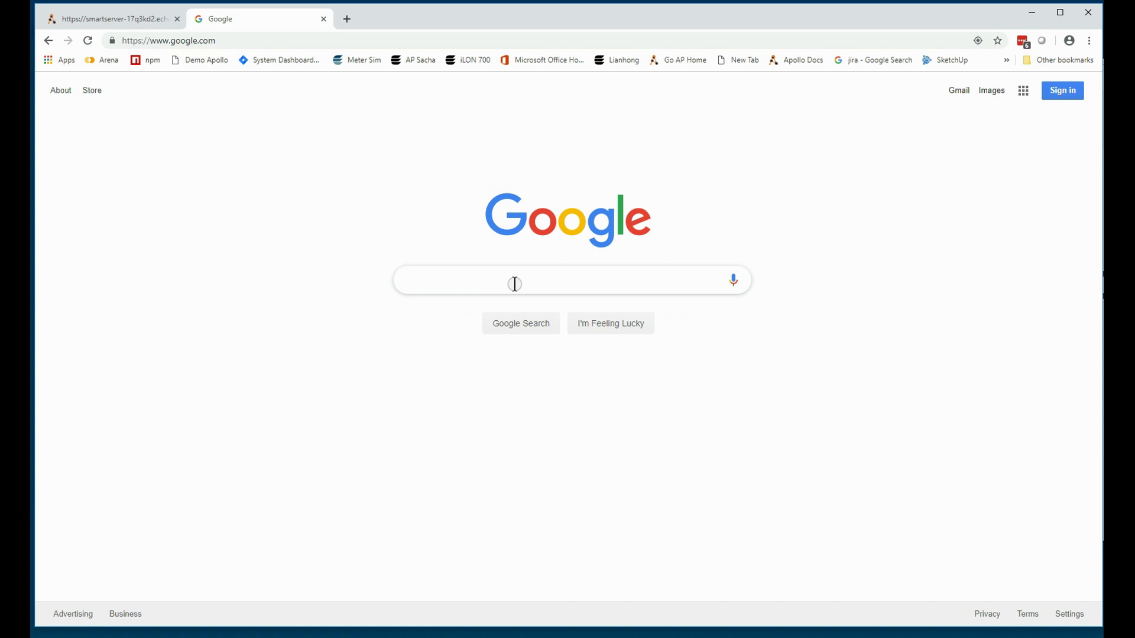
Step: Search Google for 'bonjour print services' and open Apple's Bonjour Print Services download result
text(bonjou)
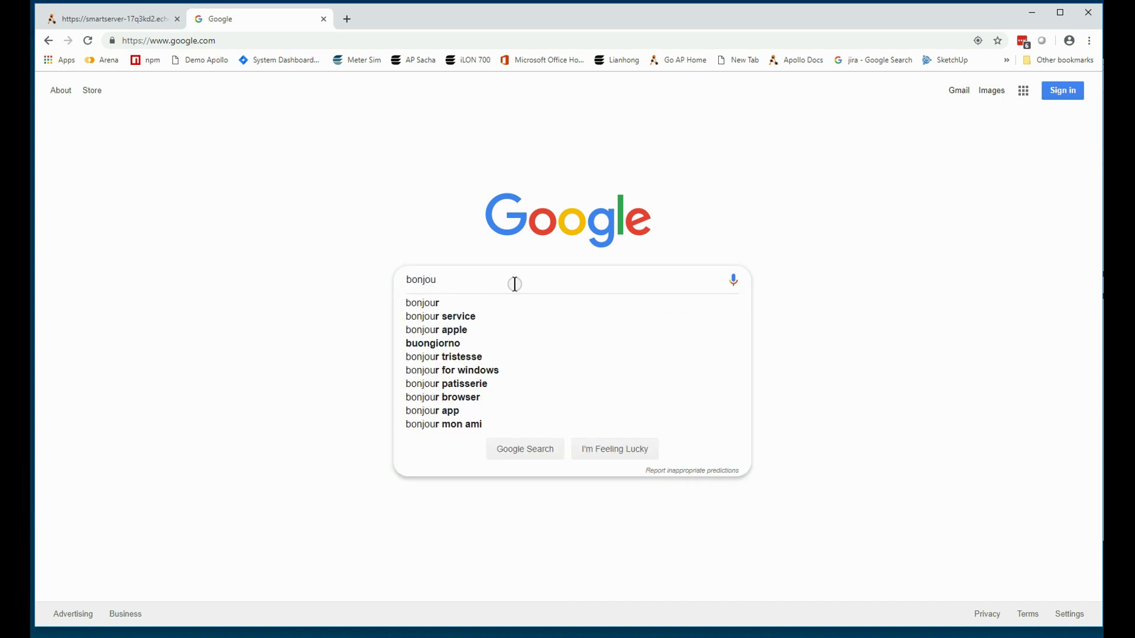
text(r p)
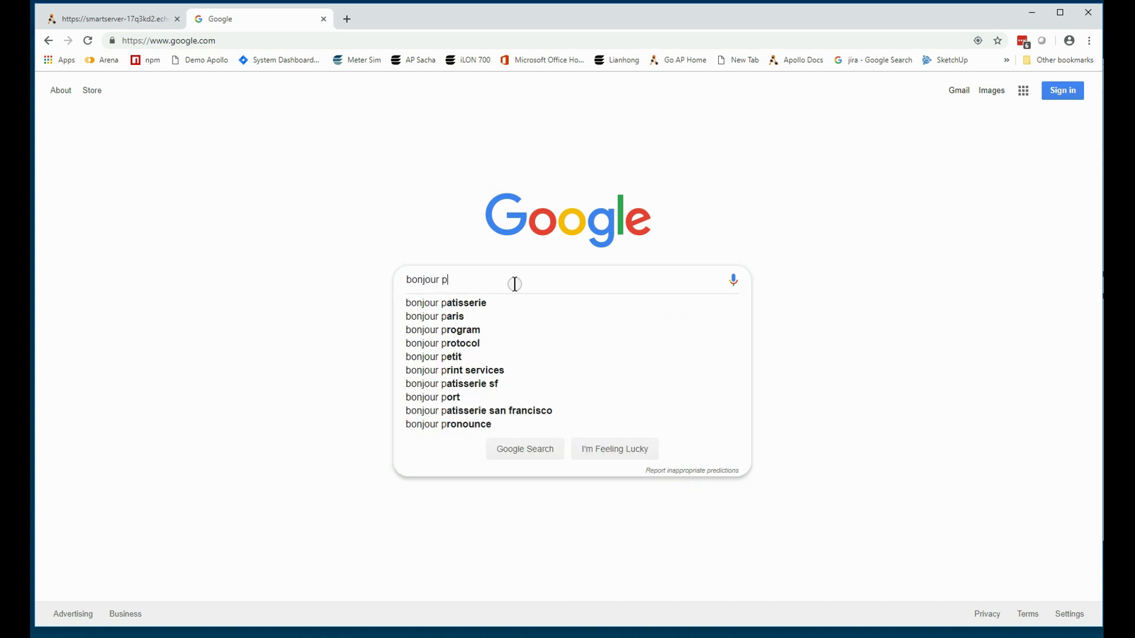
text(ri)
key(Down)
key(Down)
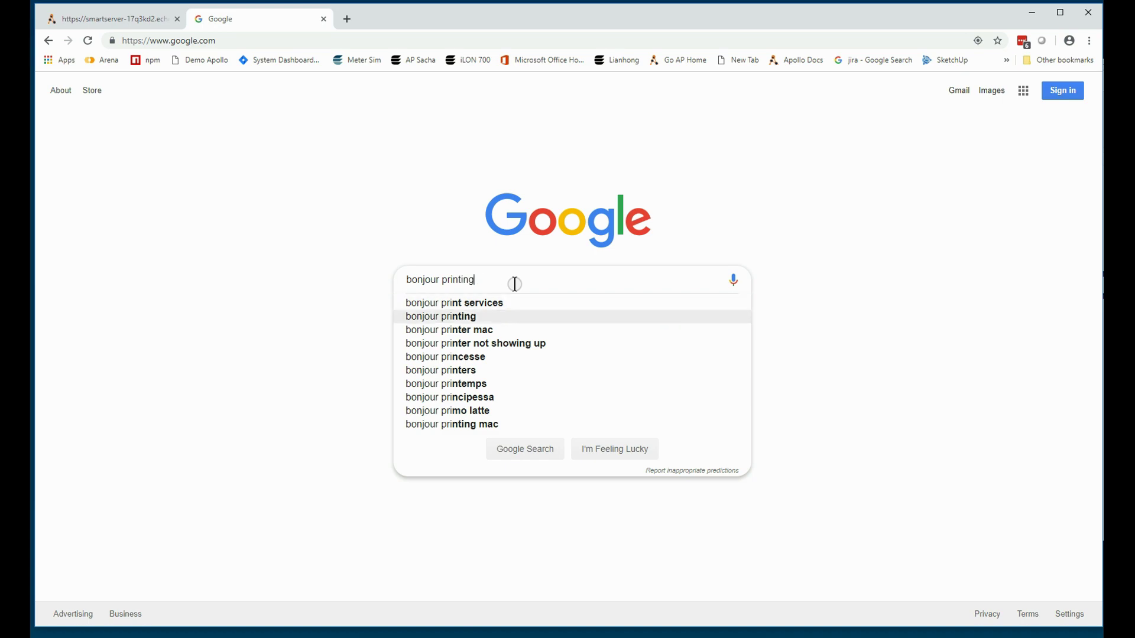
key(Up)
key(Return)
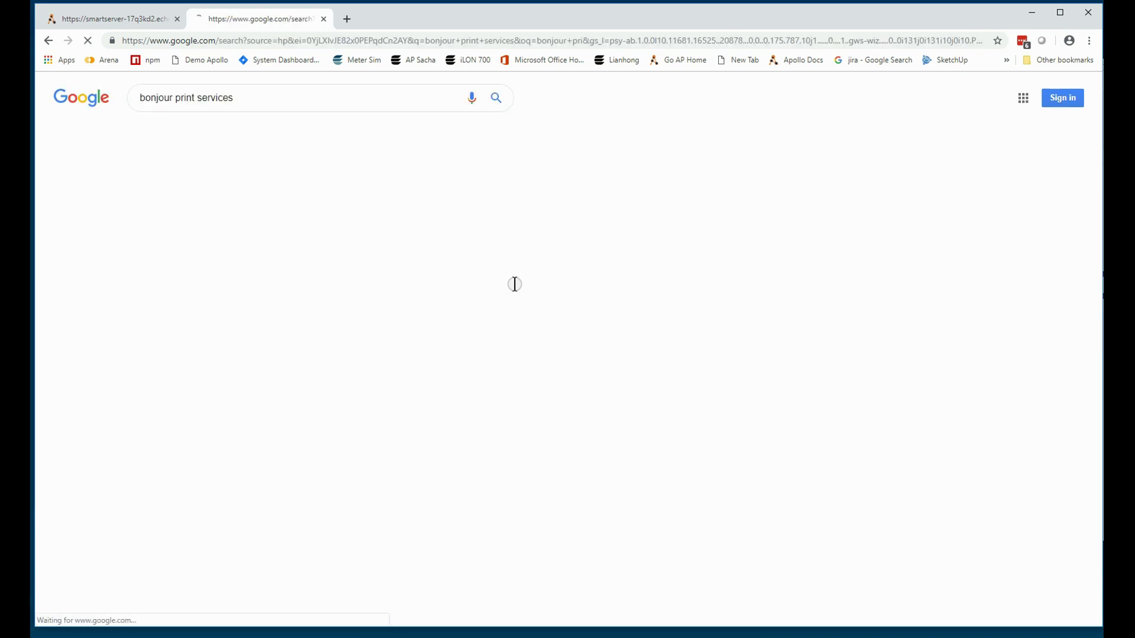
click(402, 508)
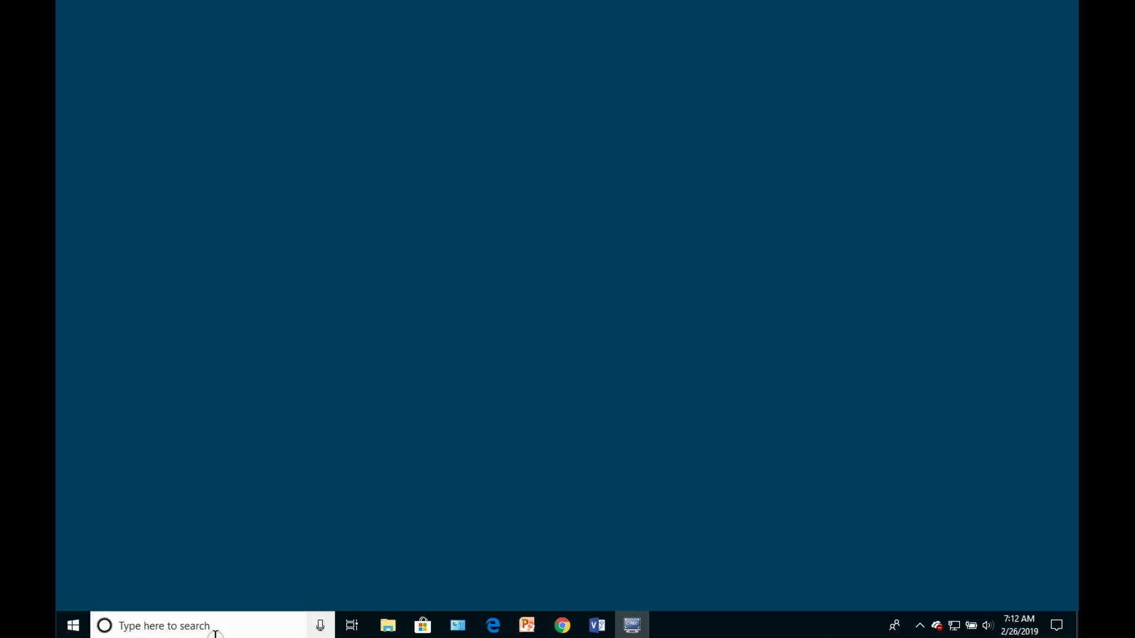
Step: Launch Device Manager, enlarge its window, and expand the Universal Serial Bus controllers category
click(207, 631)
text(device)
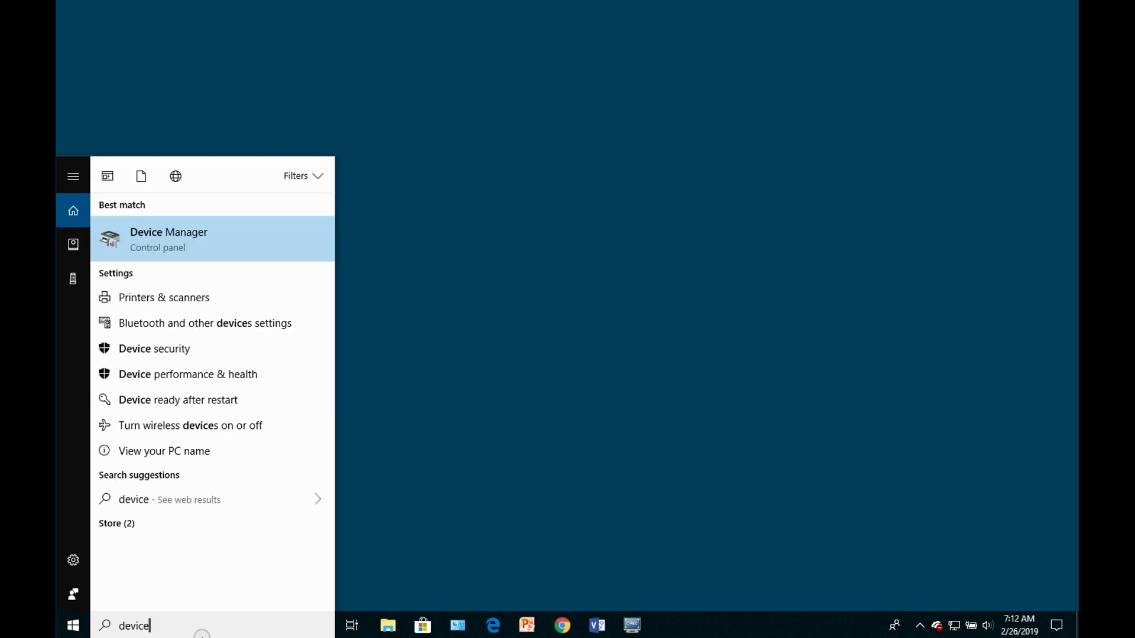
key(Return)
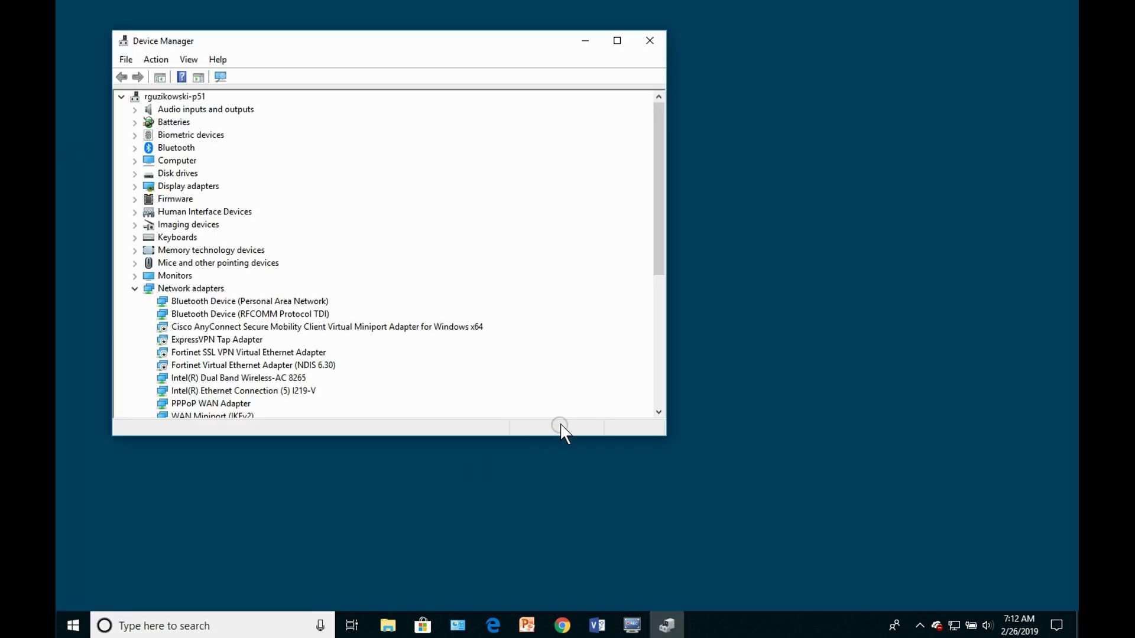
click(134, 289)
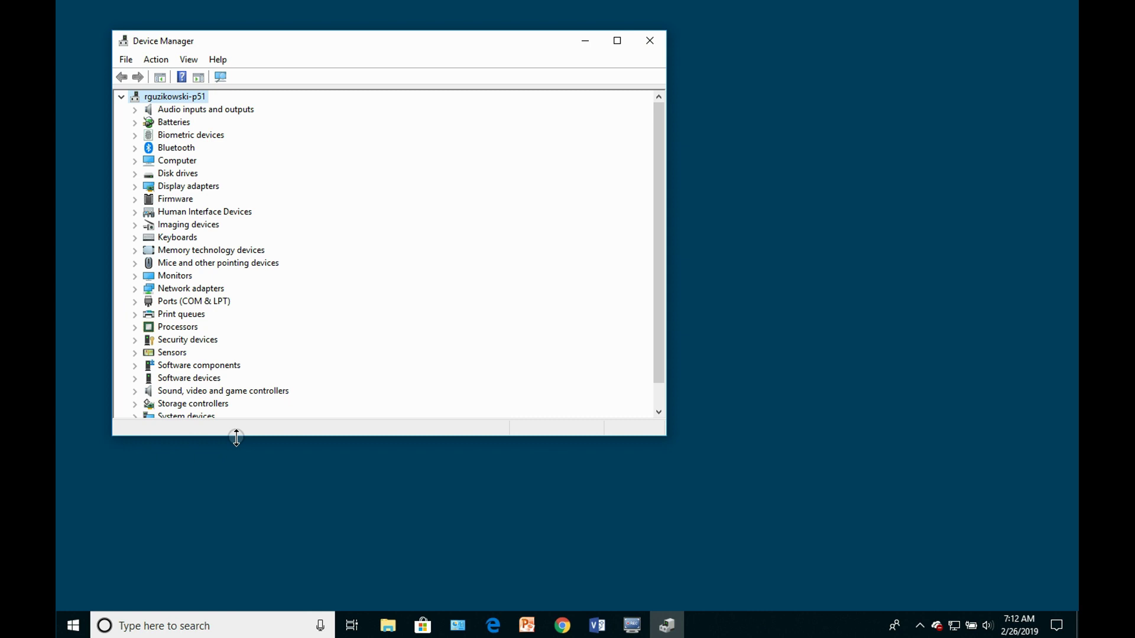
drag(236, 437, 229, 524)
click(135, 429)
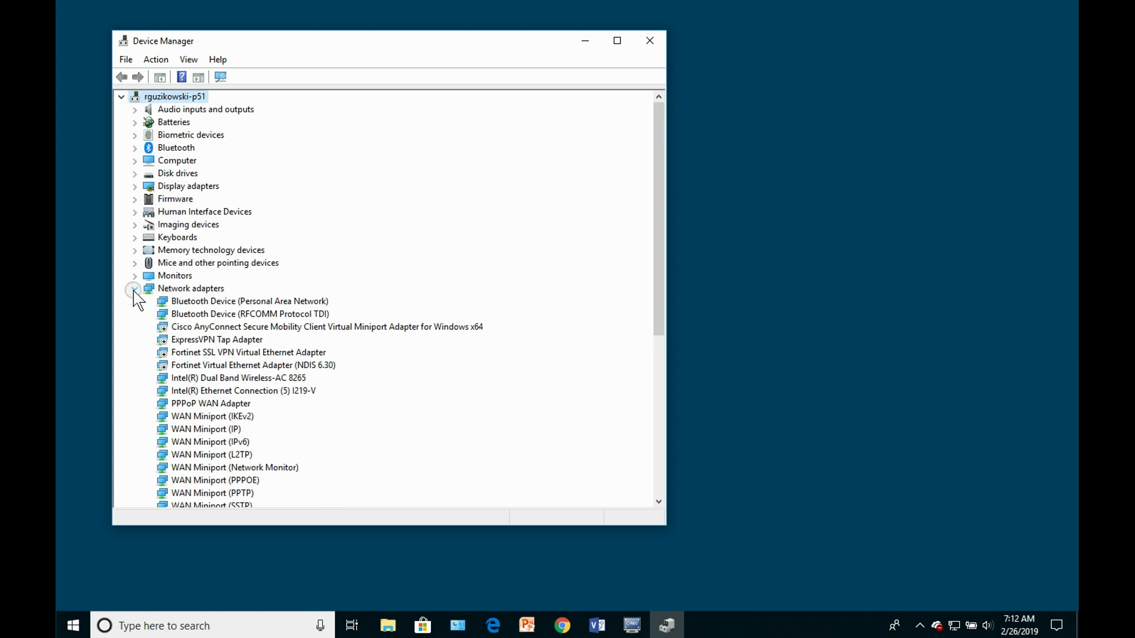
click(135, 289)
scroll(269, 405, down, 2)
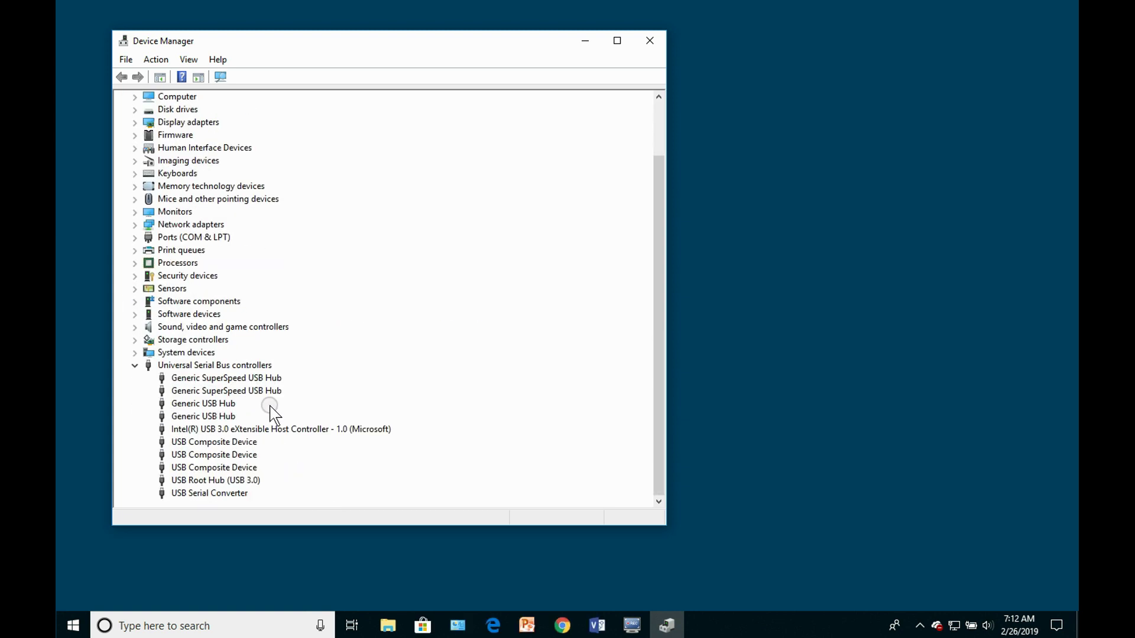
Step: Review the USB Serial Converter's Advanced properties, then expand Ports (COM & LPT) to find its serial port
click(225, 500)
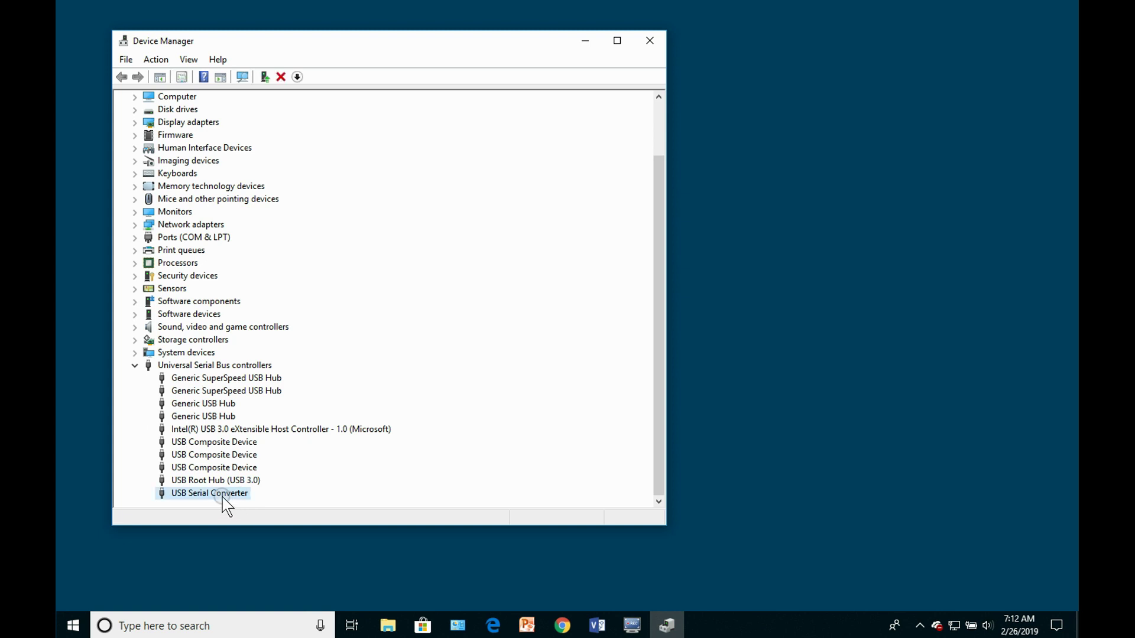
right_click(225, 500)
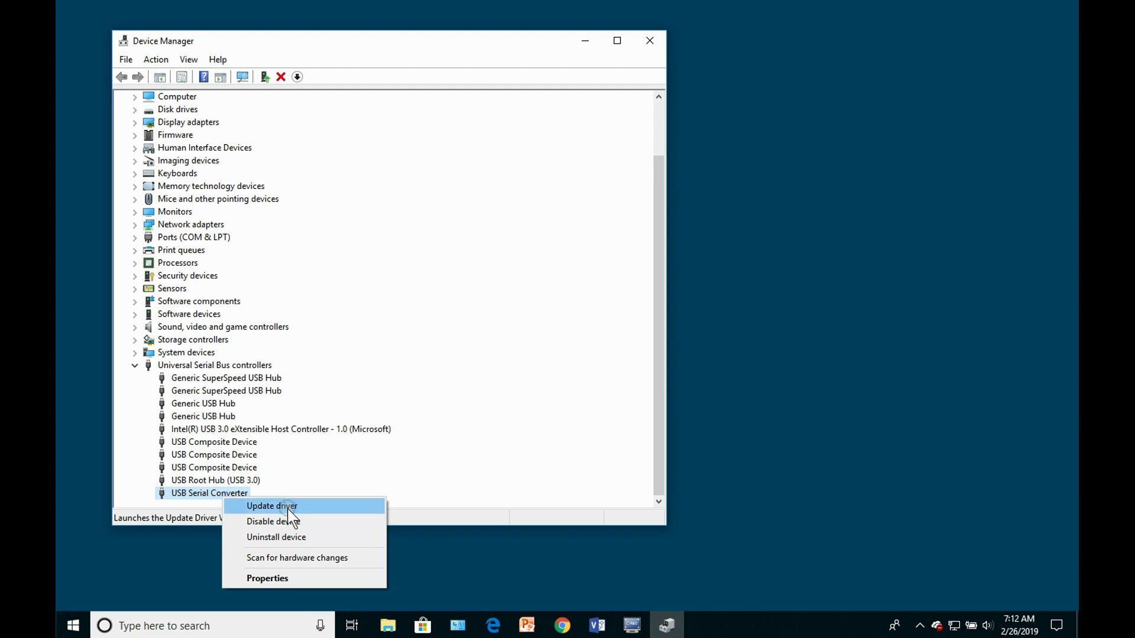
click(289, 579)
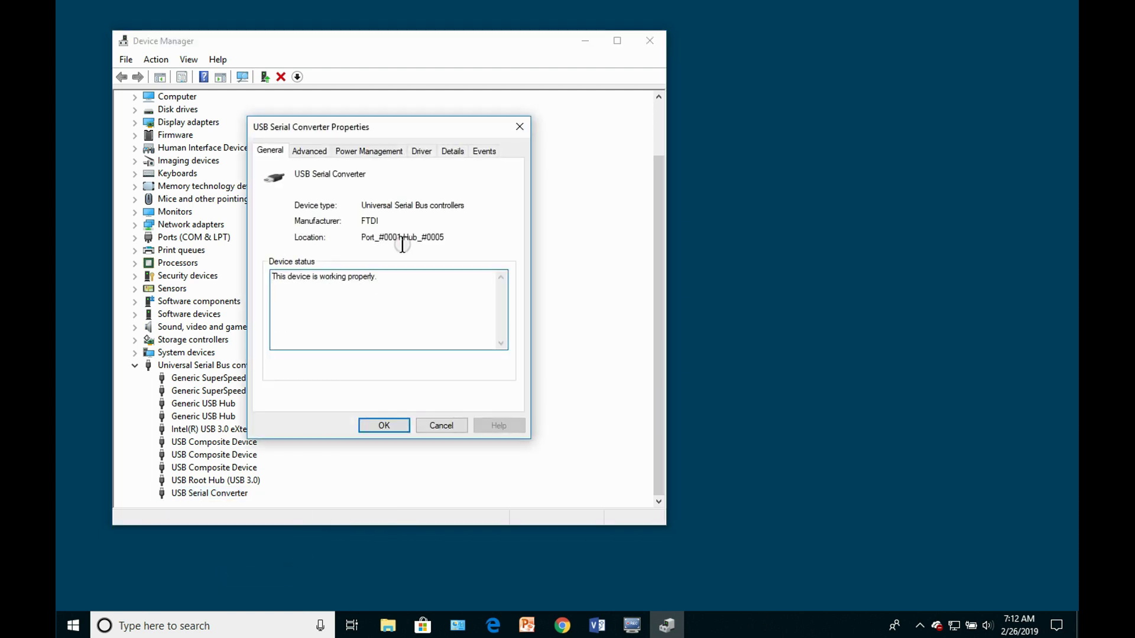
click(309, 152)
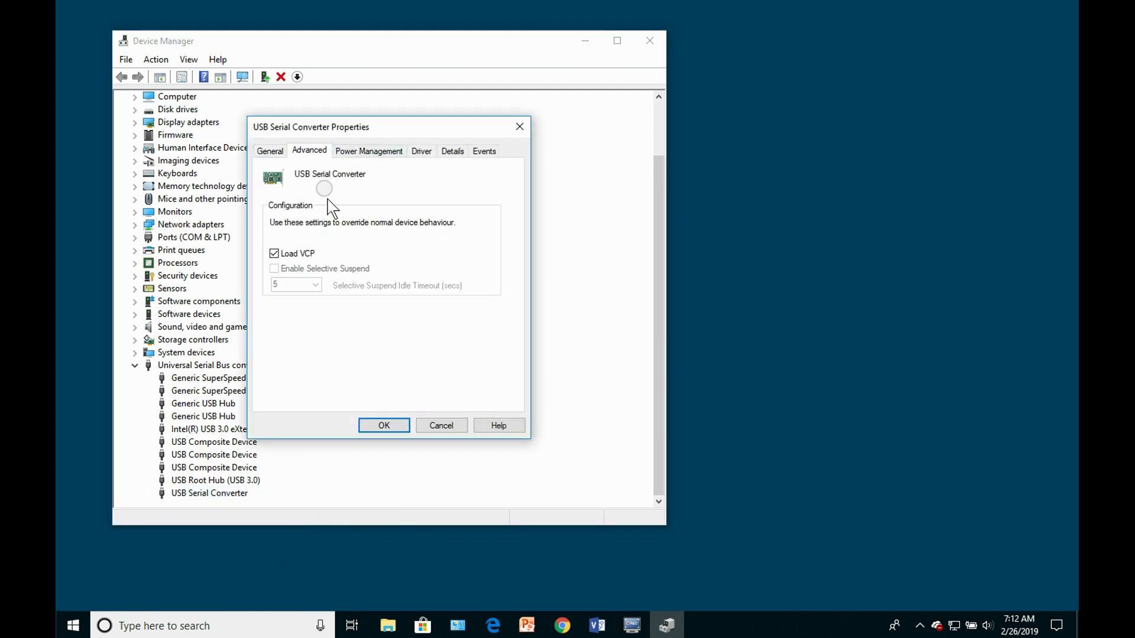
click(385, 425)
click(135, 239)
Step: Select the USB Serial Port (COM34) entry under Ports in Device Manager
click(202, 265)
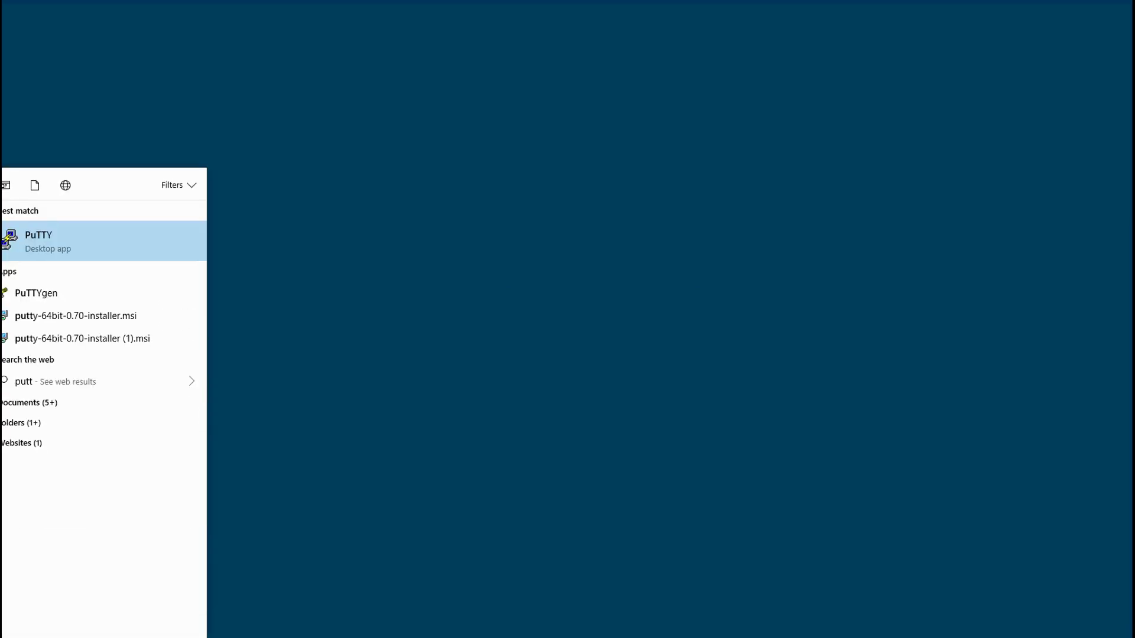
Step: Open a PuTTY serial session on COM3 at 115200 baud and enter the login name
key(Return)
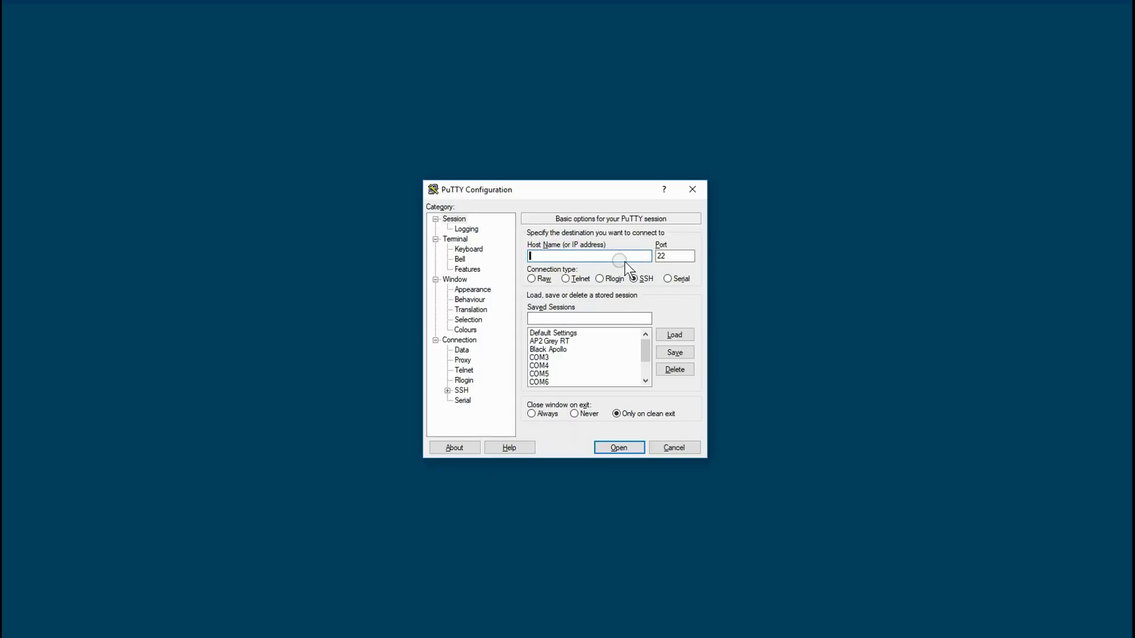
click(666, 279)
click(607, 255)
key(BackSpace)
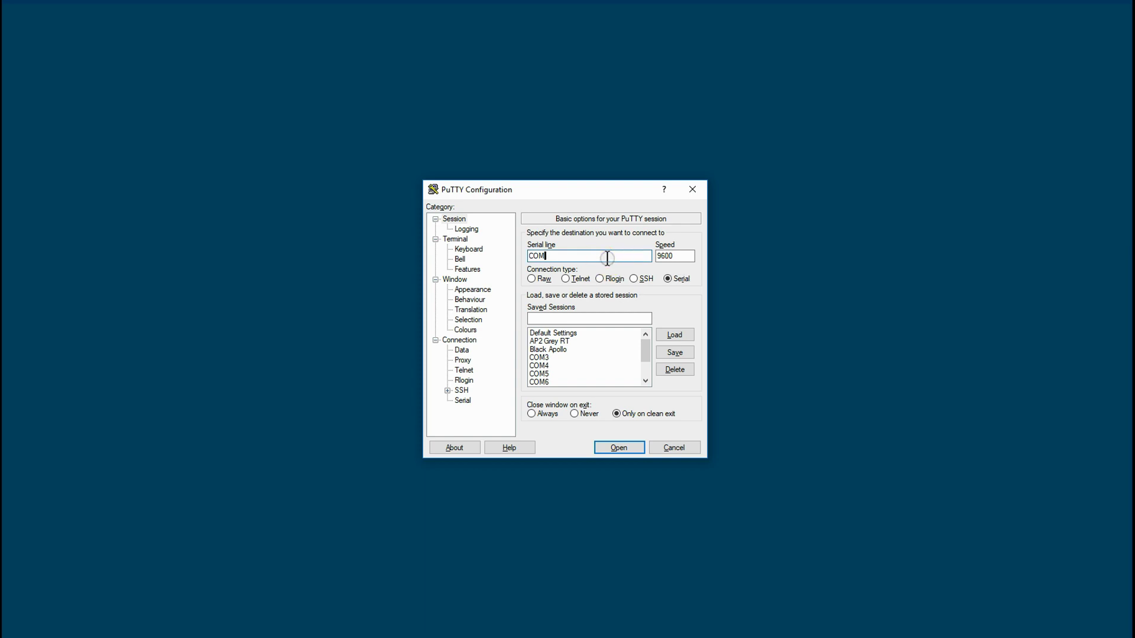
text(3)
key(Tab)
text(115200)
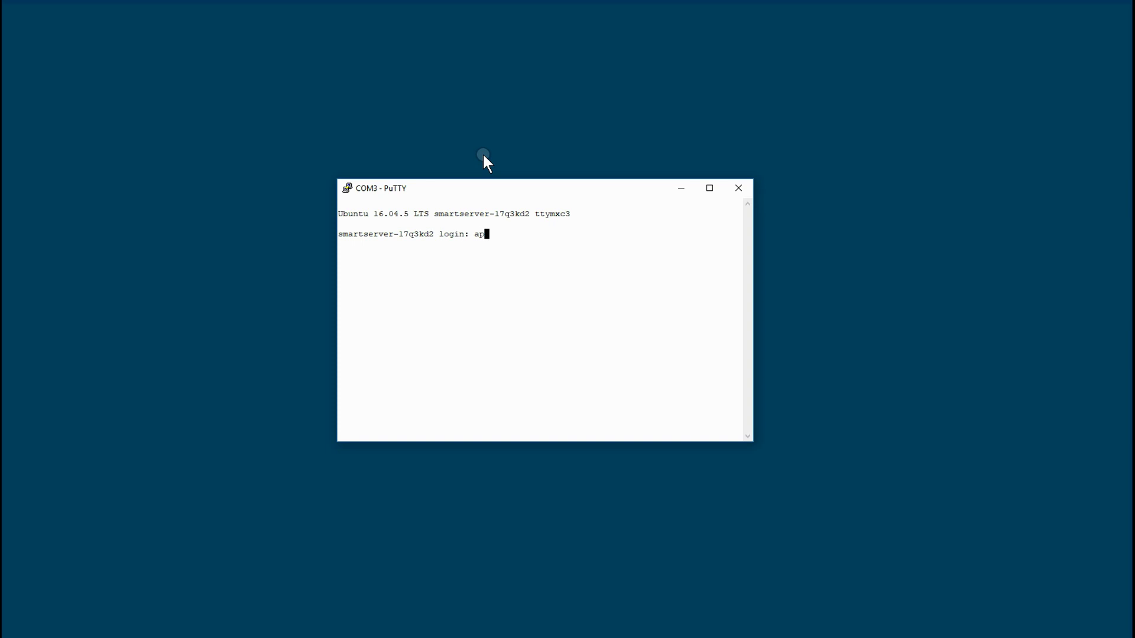
text(llo)
key(Return)
key(Return)
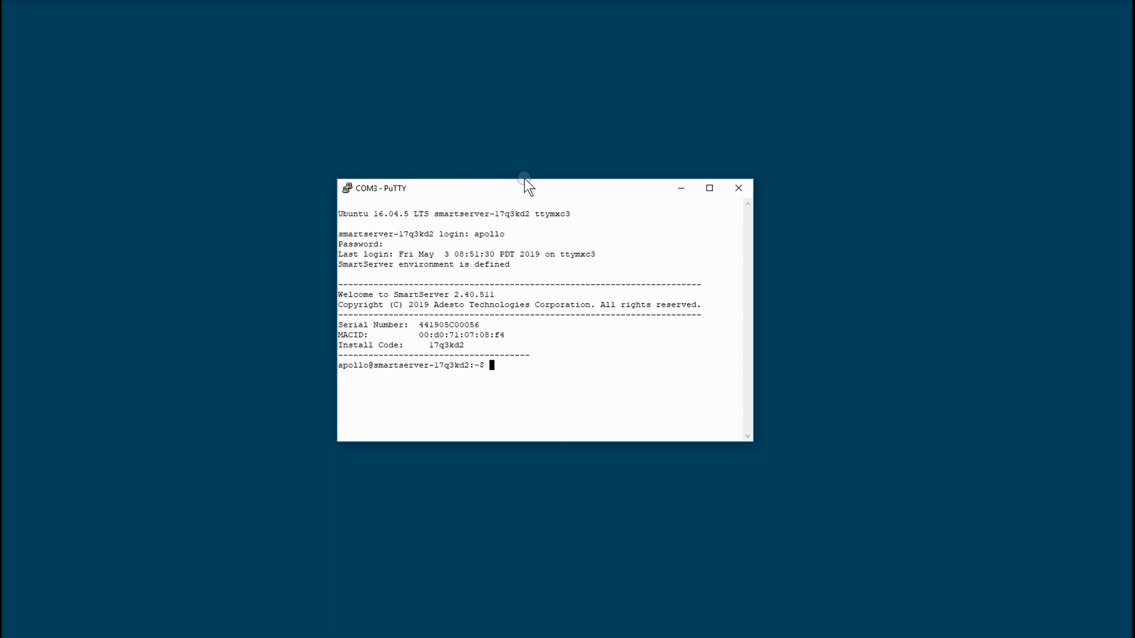
Step: Make the PuTTY window taller and run ifconfig to list eth0, eth1, ip70, lo, lon0 and lon1
drag(524, 178, 552, 27)
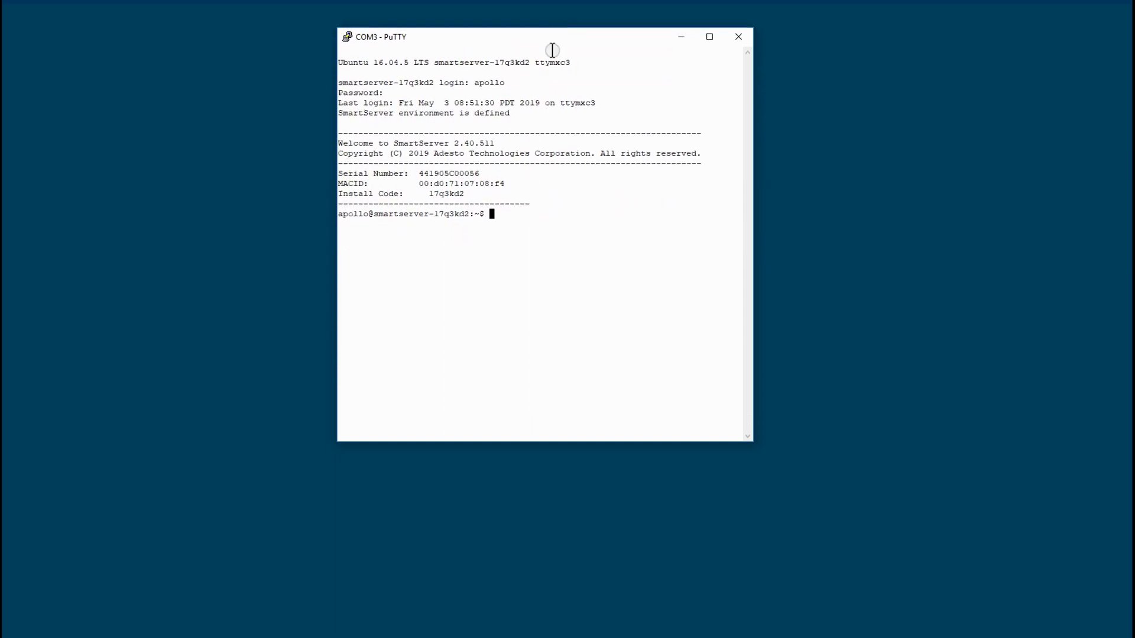
text(ifconfig)
key(Return)
scroll(558, 190, up, 6)
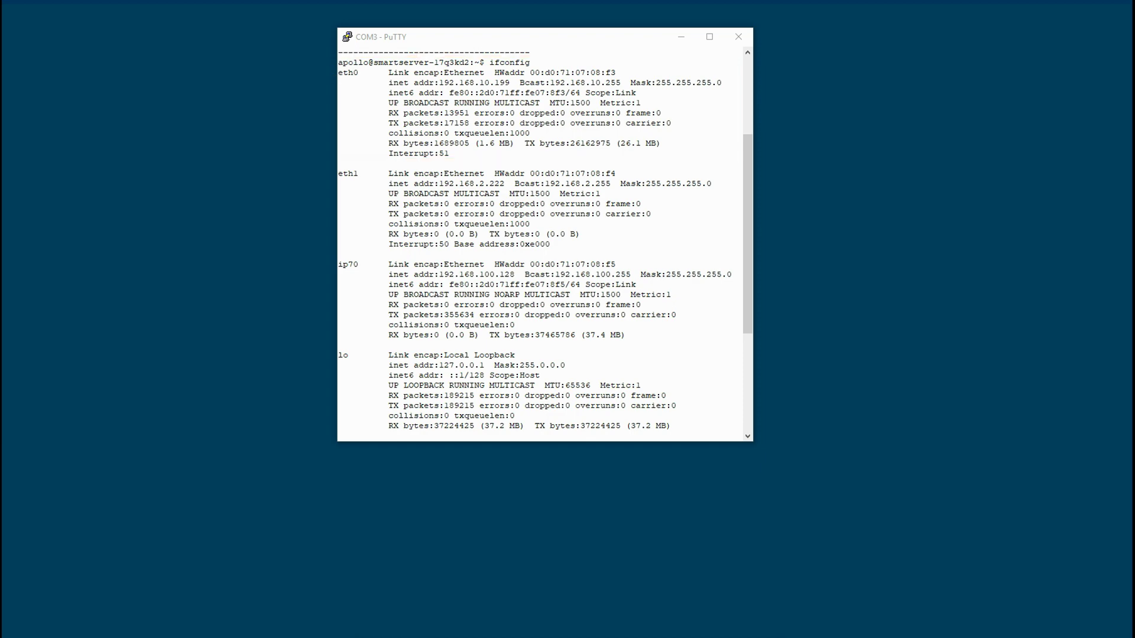
scroll(539, 236, up, 1)
drag(747, 195, 740, 460)
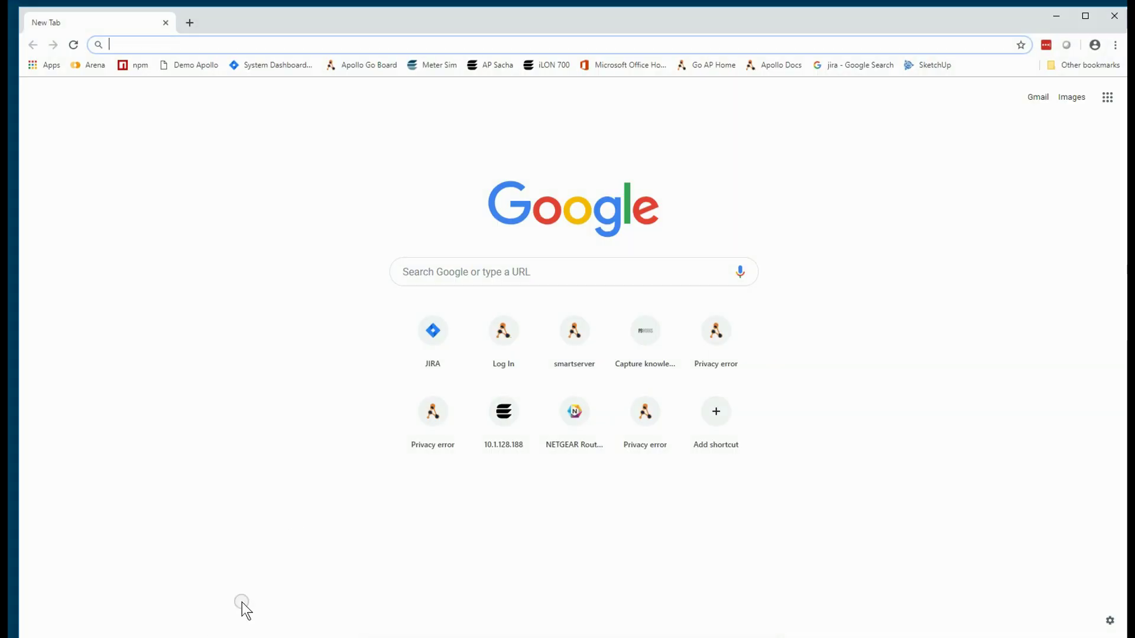
Step: Go to the Apollo Go Board bookmark and sign in with the device username and password
click(372, 62)
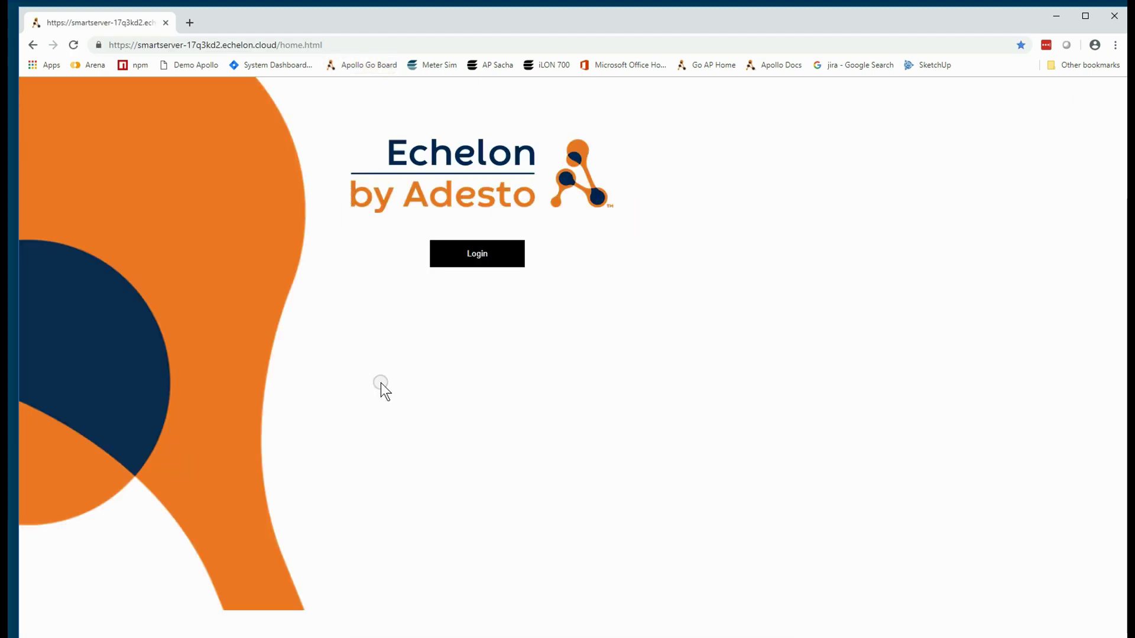
click(476, 254)
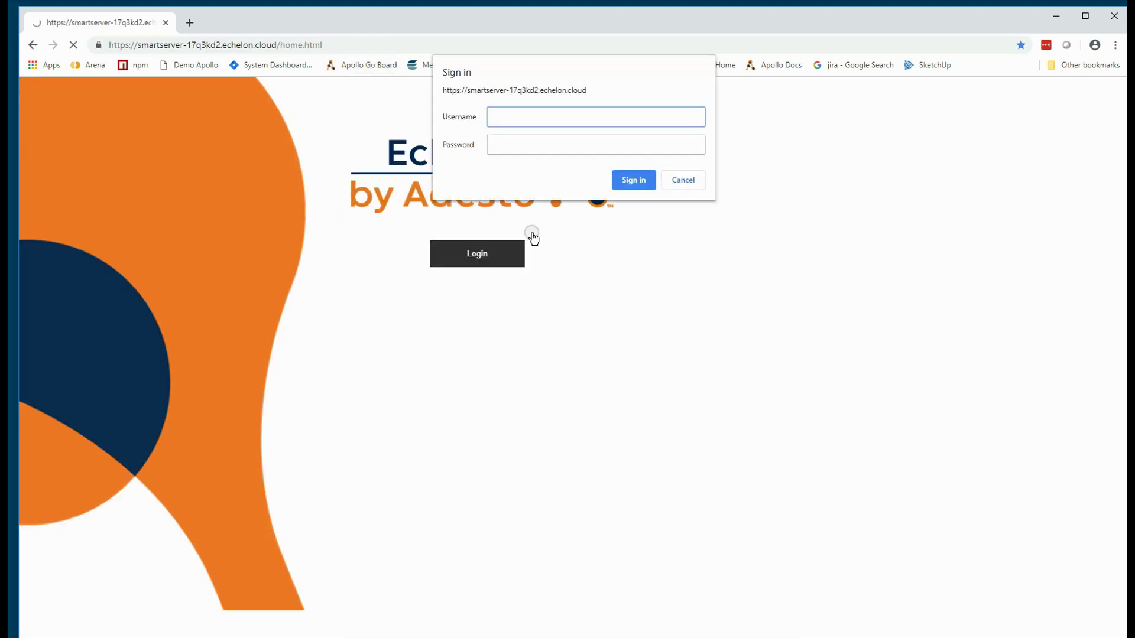
text(apollo)
key(Tab)
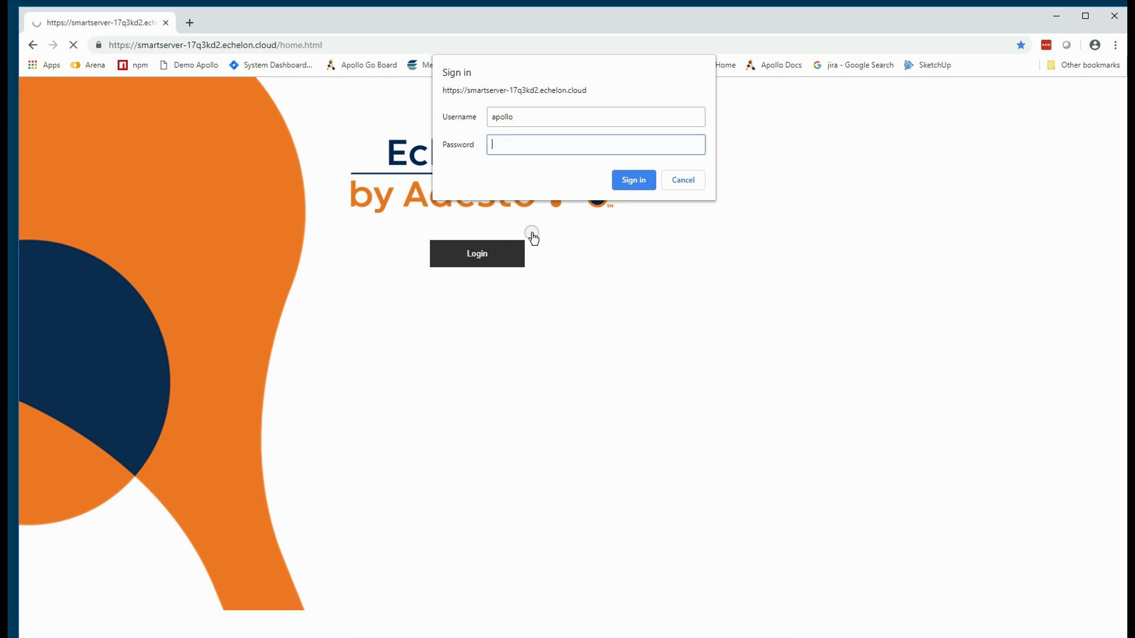
text(****)
key(Return)
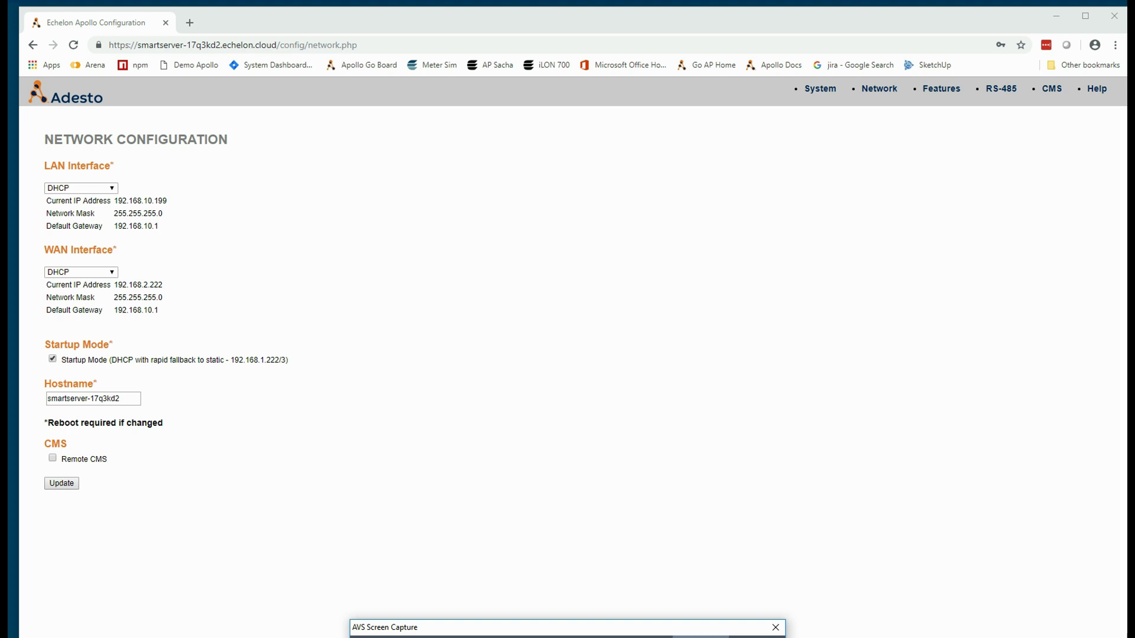
Step: Uncheck Startup Mode fallback, switch LAN to Static IP and back to DHCP, then open System
mouse_move(36, 329)
mouse_down()
mouse_move(239, 375)
mouse_move(312, 375)
mouse_up()
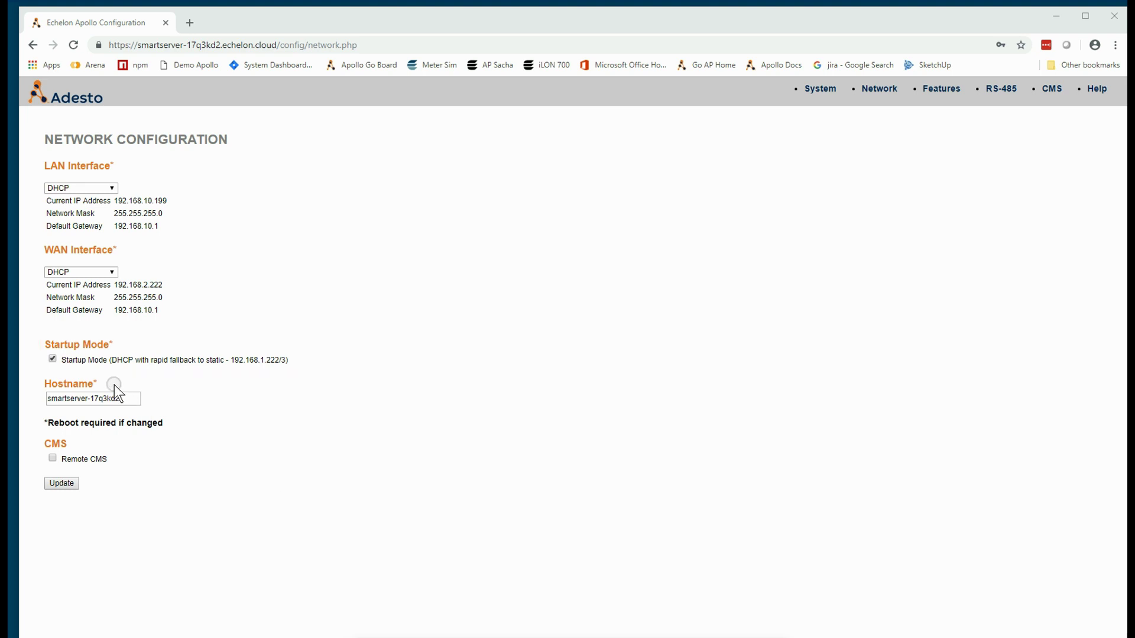
click(52, 359)
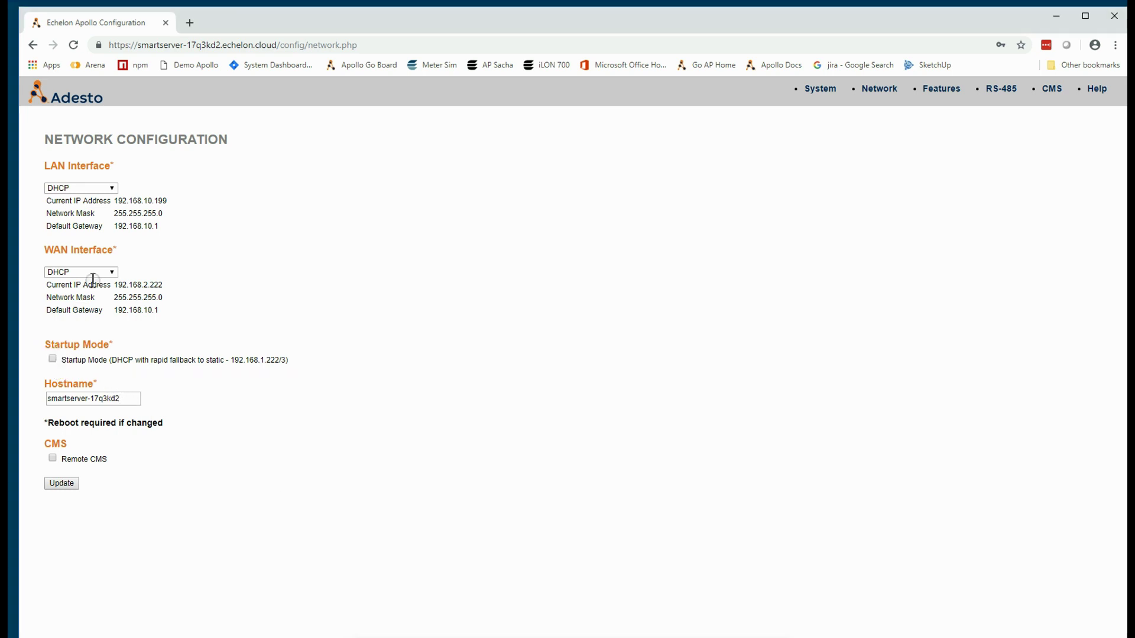
click(113, 188)
click(102, 205)
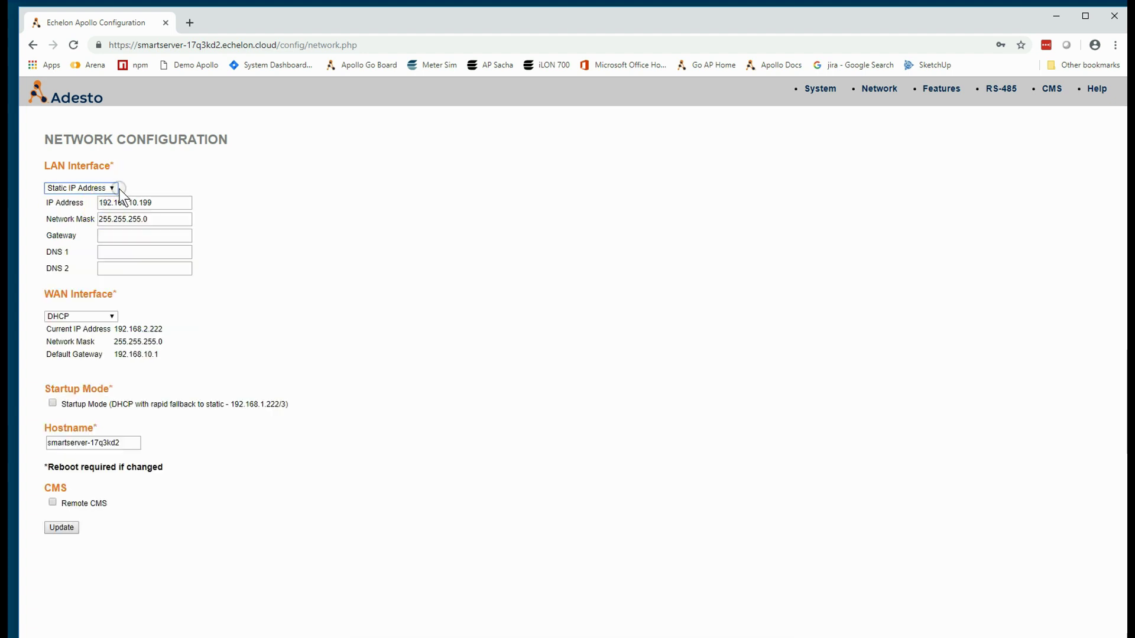
click(111, 187)
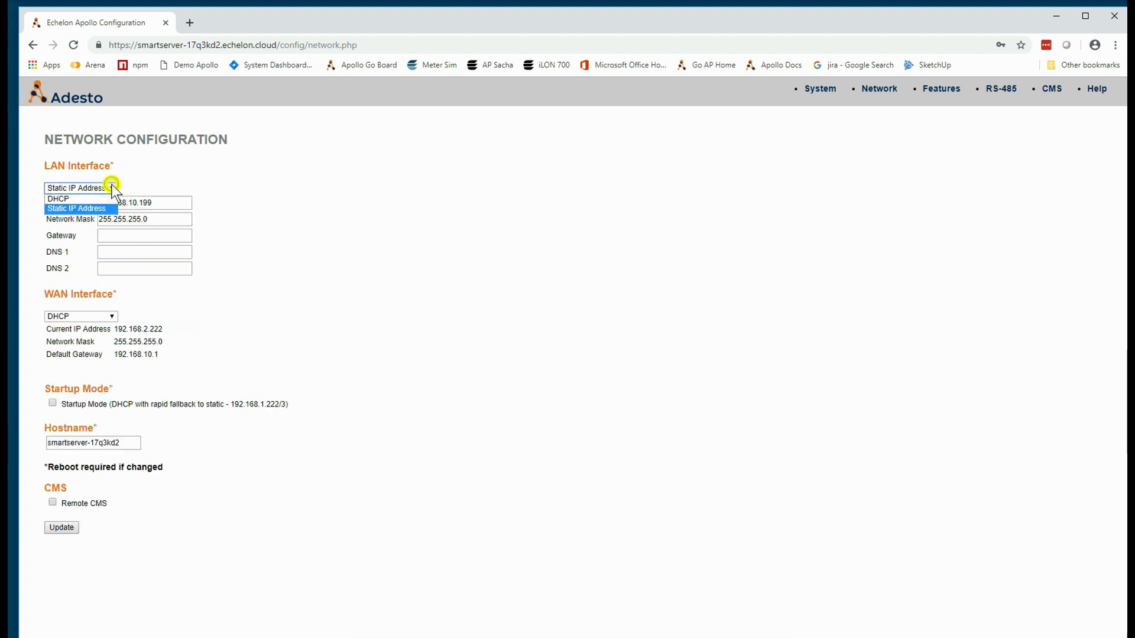
click(87, 196)
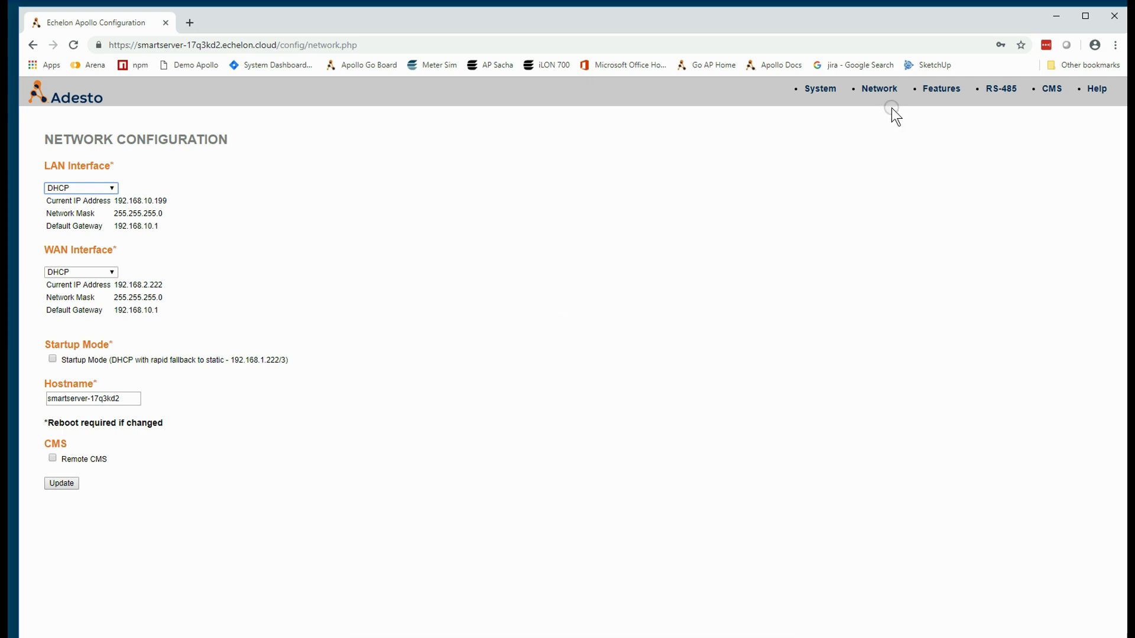
click(817, 90)
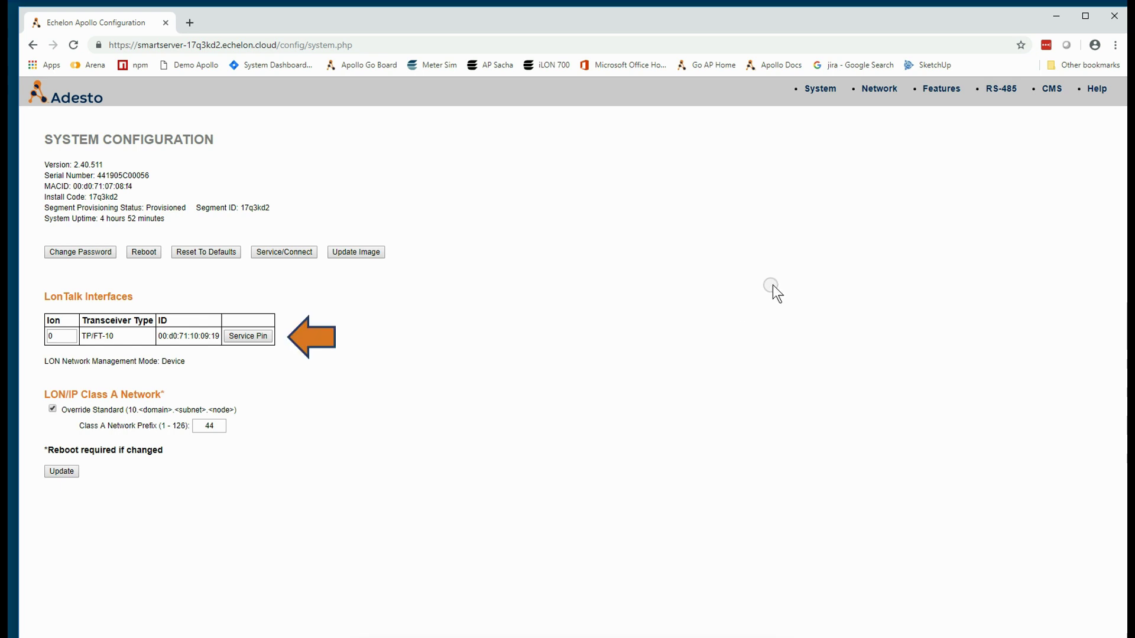
Step: Enable lon0 RNI with Protocol Analyzer, apply it, and set Internal IP-70 Extent to Internal + eth0
click(946, 91)
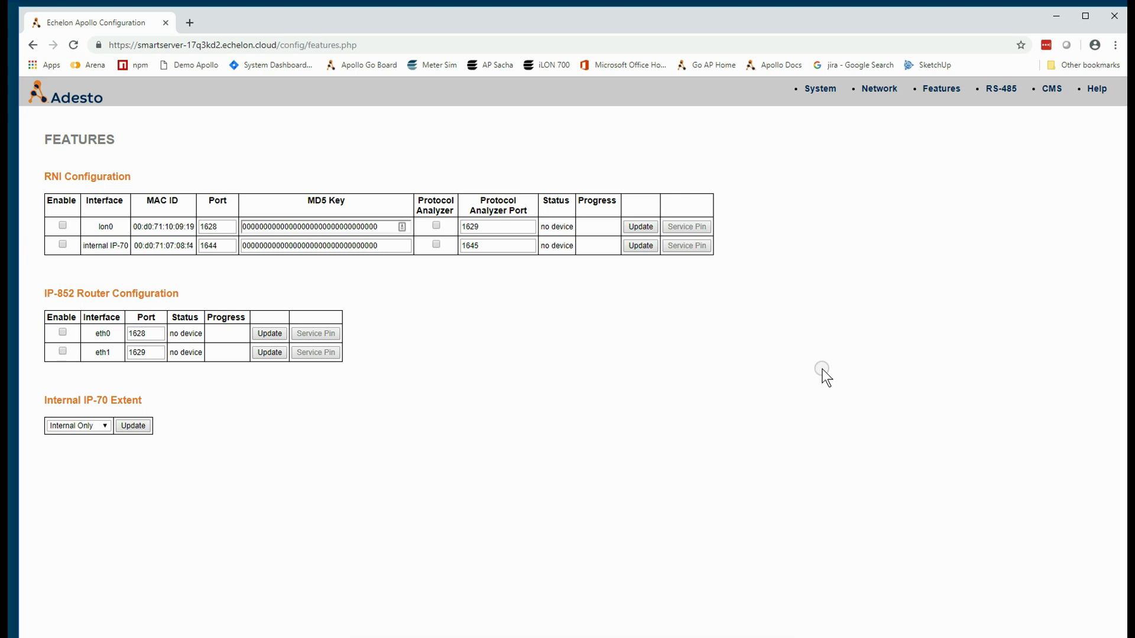
click(62, 226)
click(437, 225)
click(639, 226)
click(104, 423)
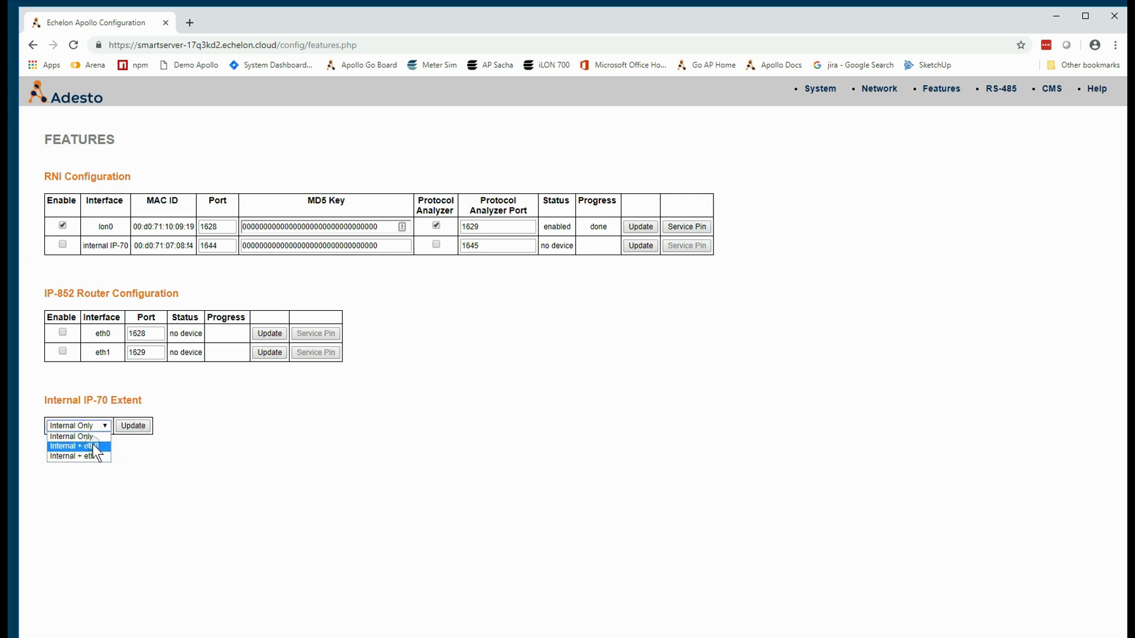
click(95, 447)
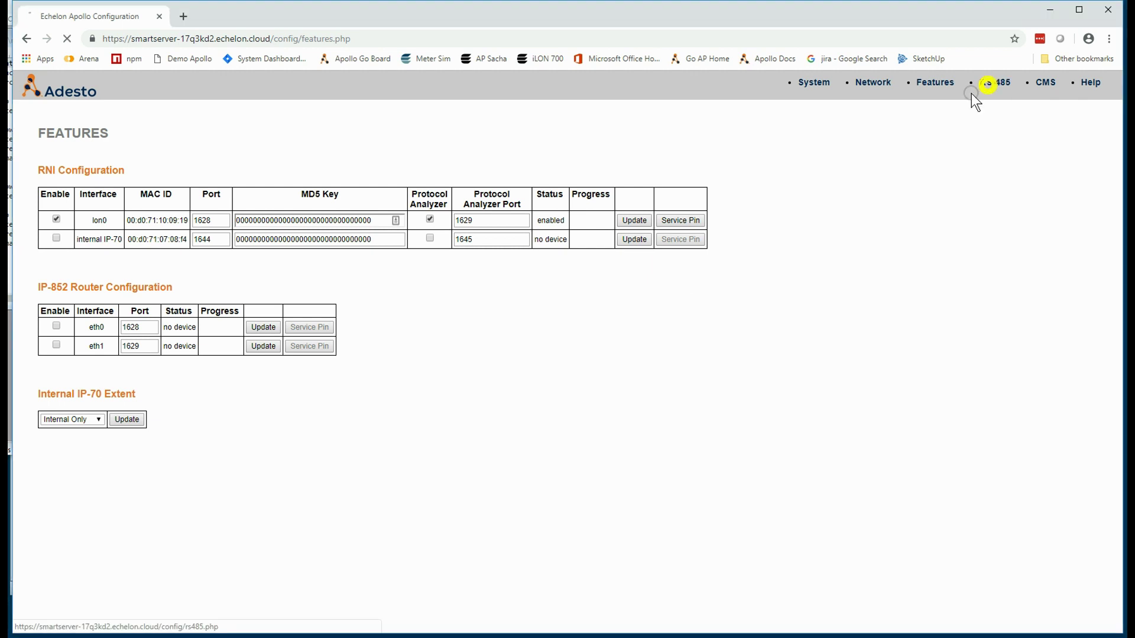
Step: On the RS-485 page, check RS-485 1's bus type and baud rate lists, keeping Modbus at 19200
click(971, 92)
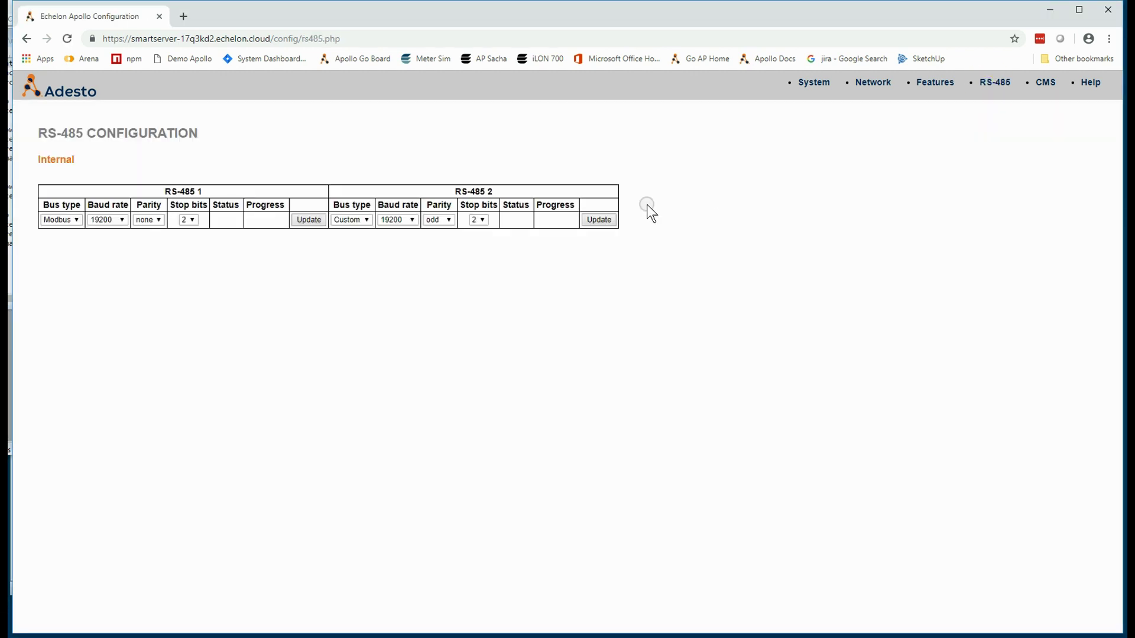
click(76, 221)
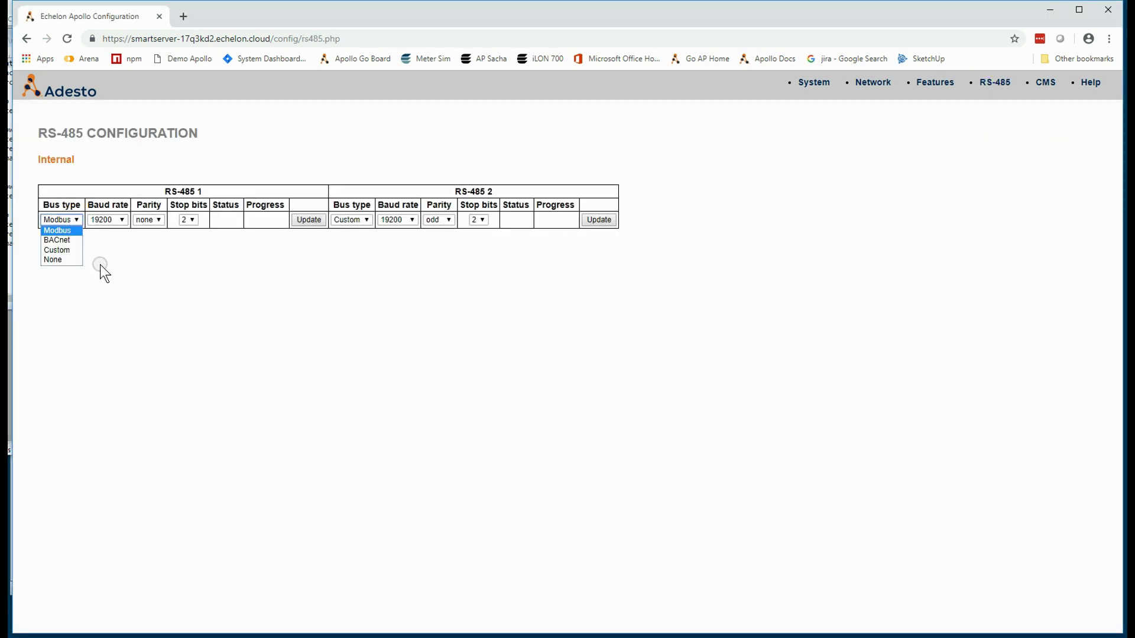
click(72, 229)
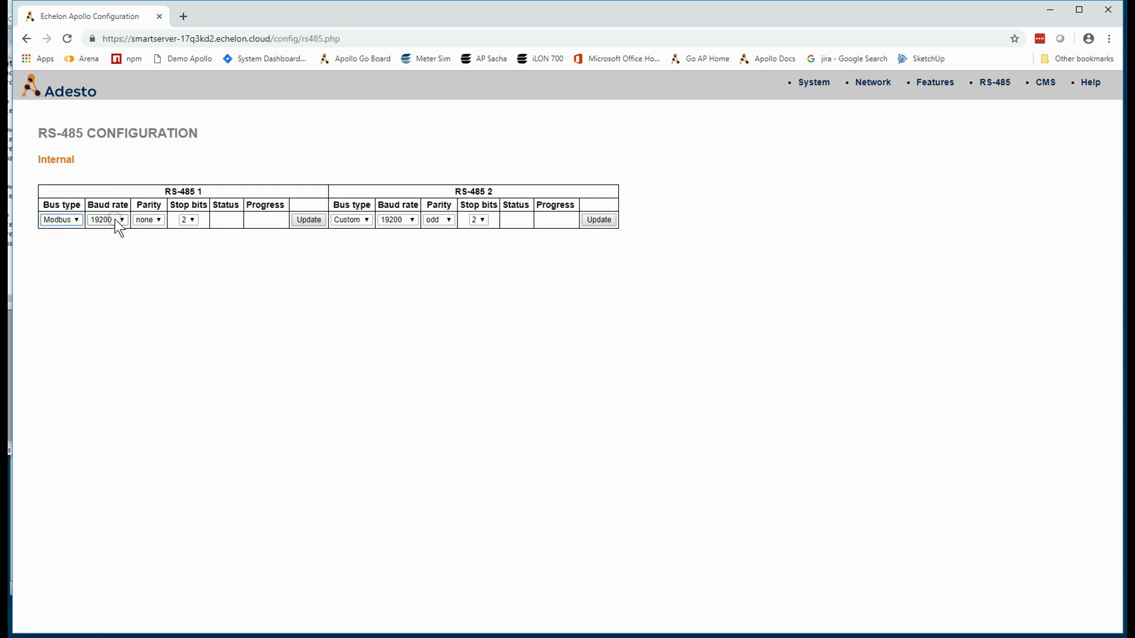
click(114, 218)
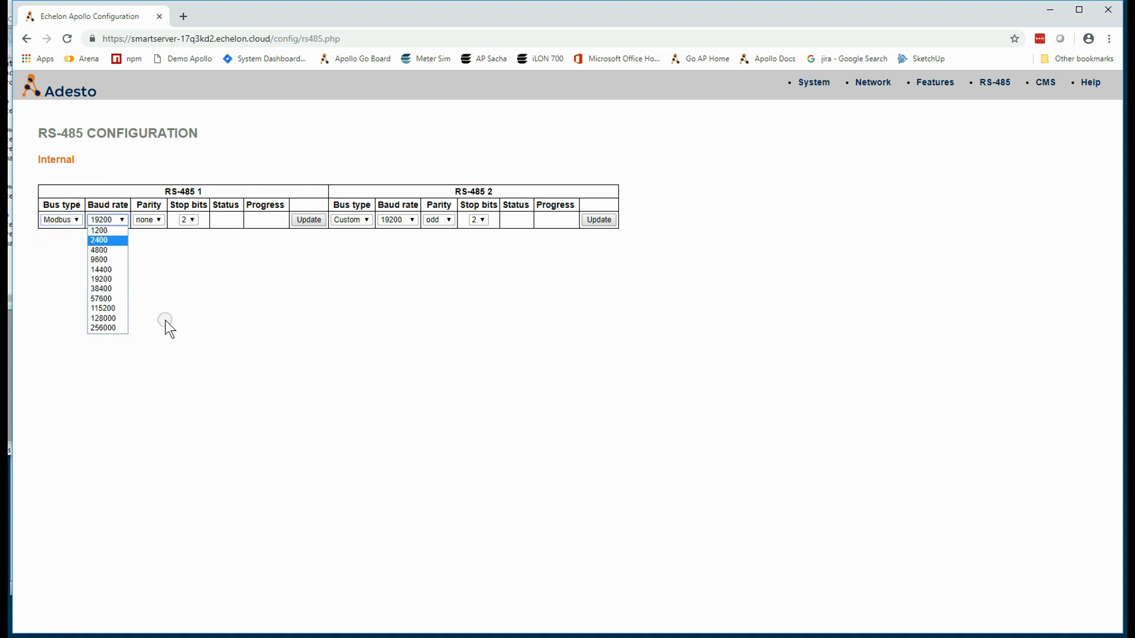
click(120, 218)
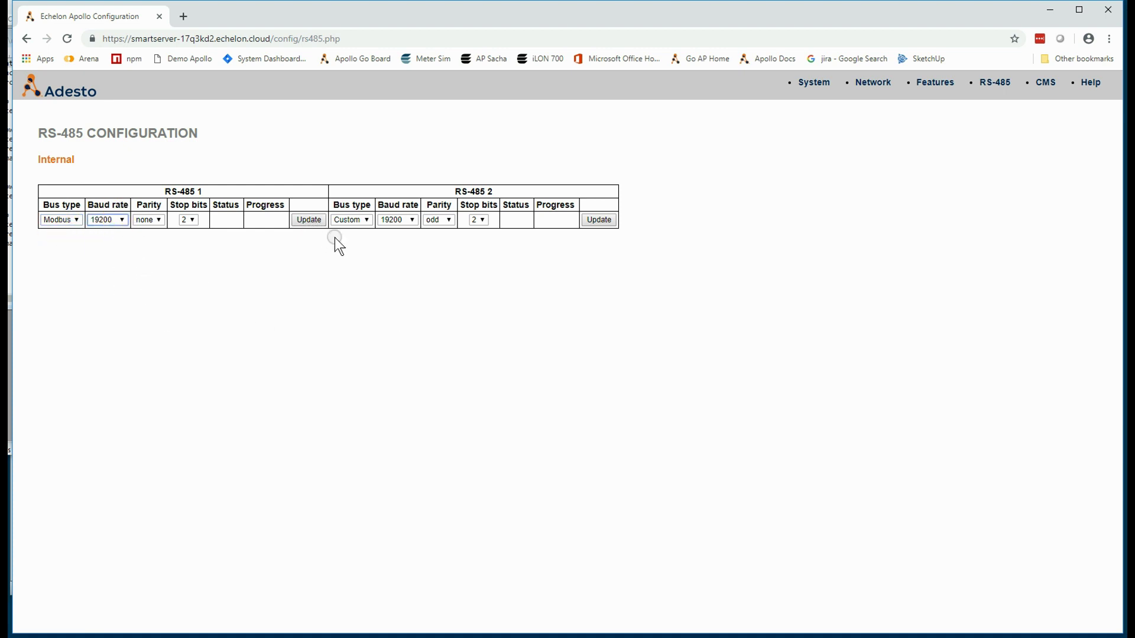